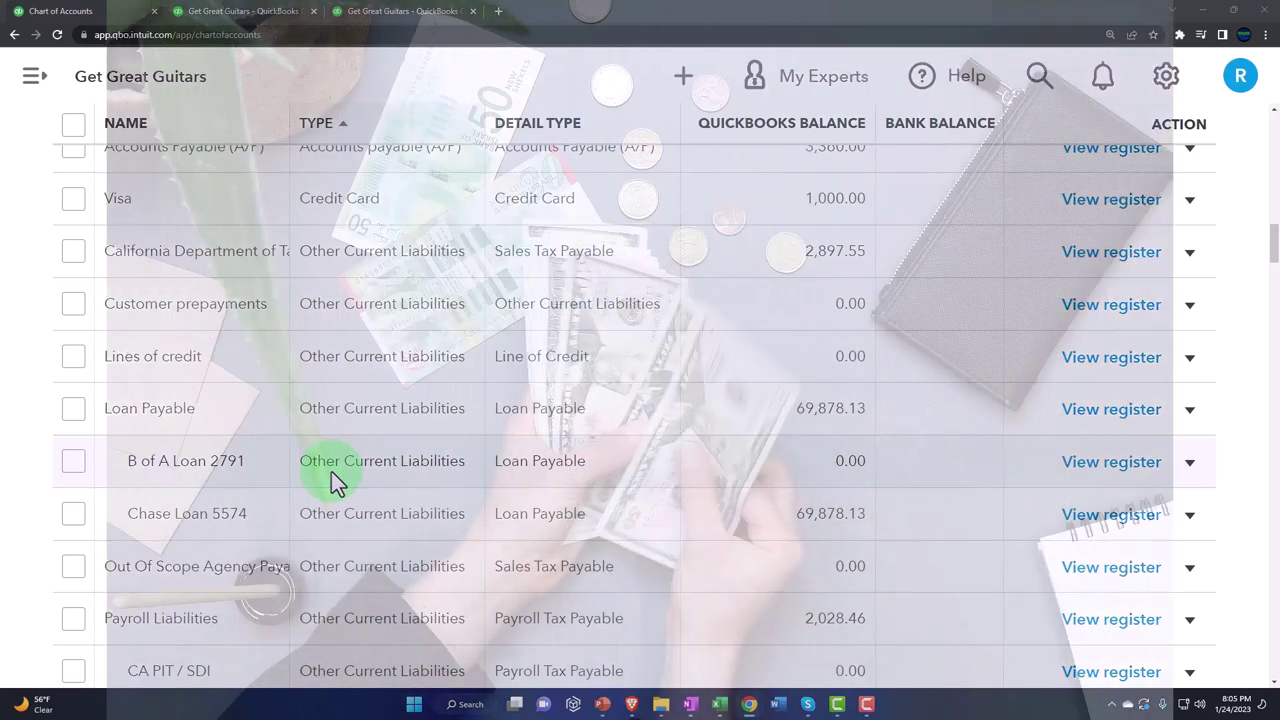
Look at the Cash - 2415 account register, then return to the chart of accounts.
scroll(333, 472, "up", 5)
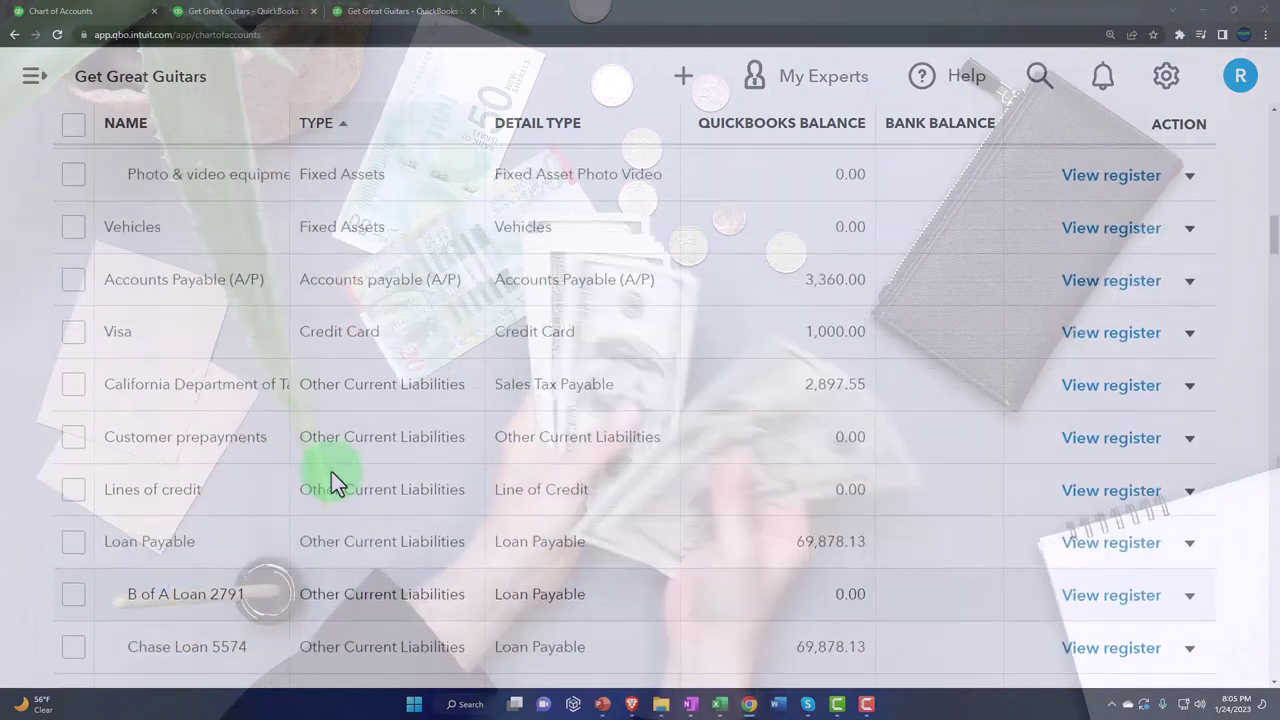
scroll(333, 472, "up", 4)
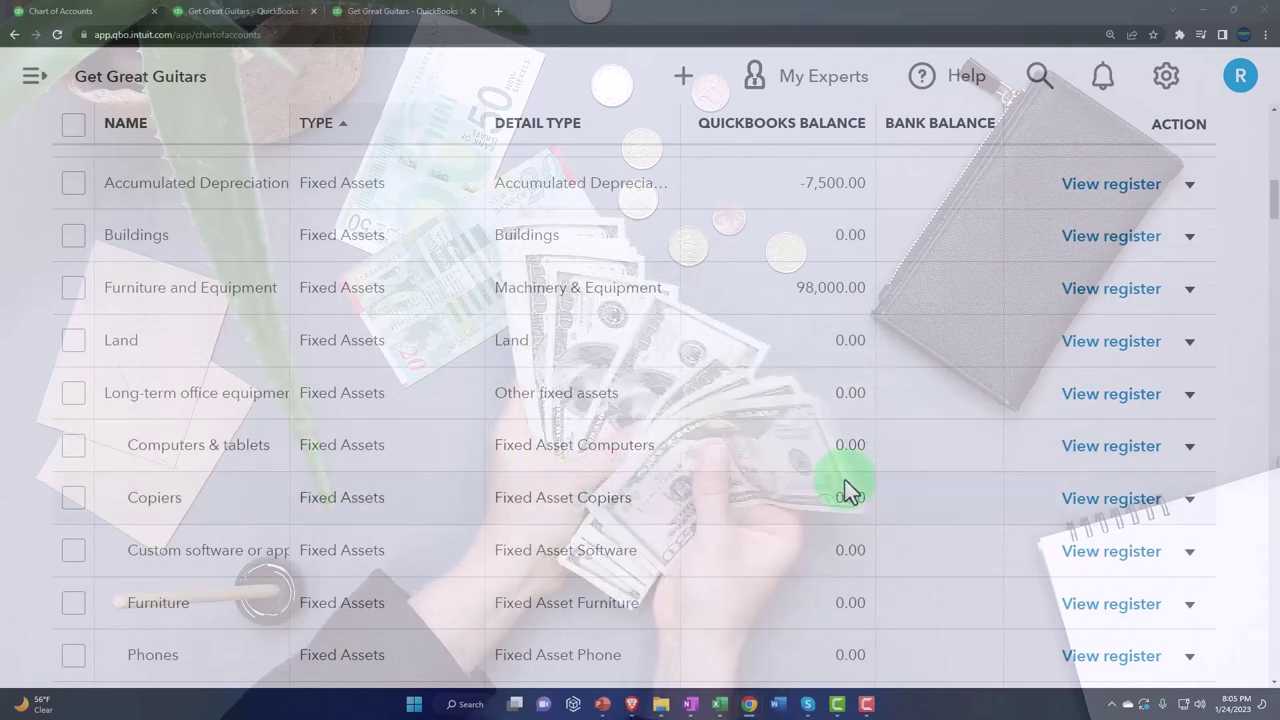
scroll(1066, 409, "up", 10)
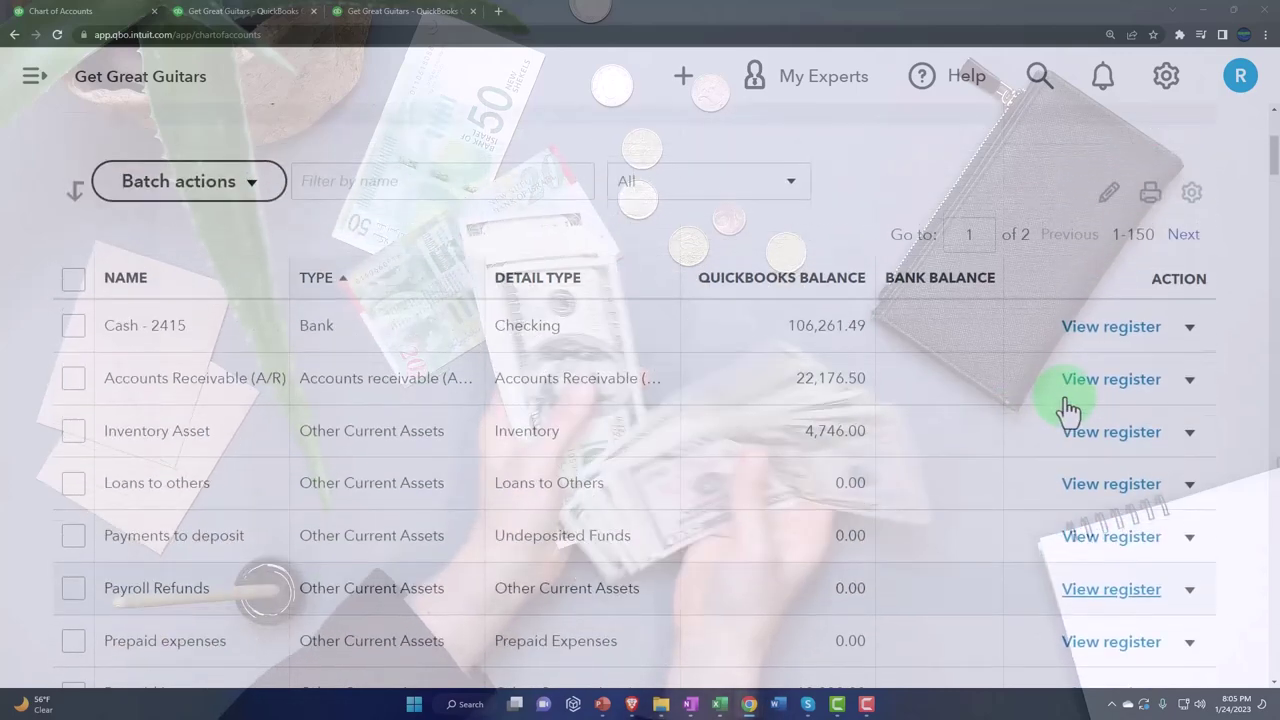
scroll(1085, 463, "down", 2)
left_click(1107, 400)
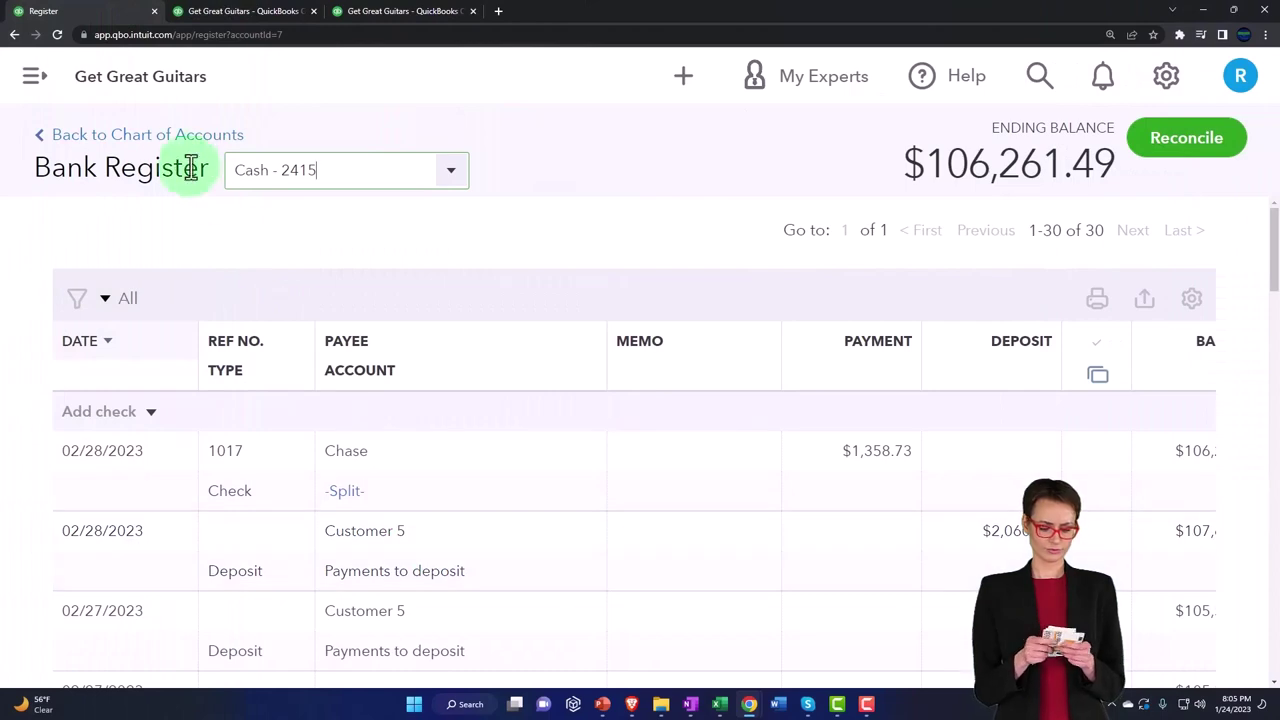
left_click(160, 140)
Zoom the page and scroll the chart of accounts to find Furniture and Equipment.
key("ctrl+minus")
key("ctrl+minus")
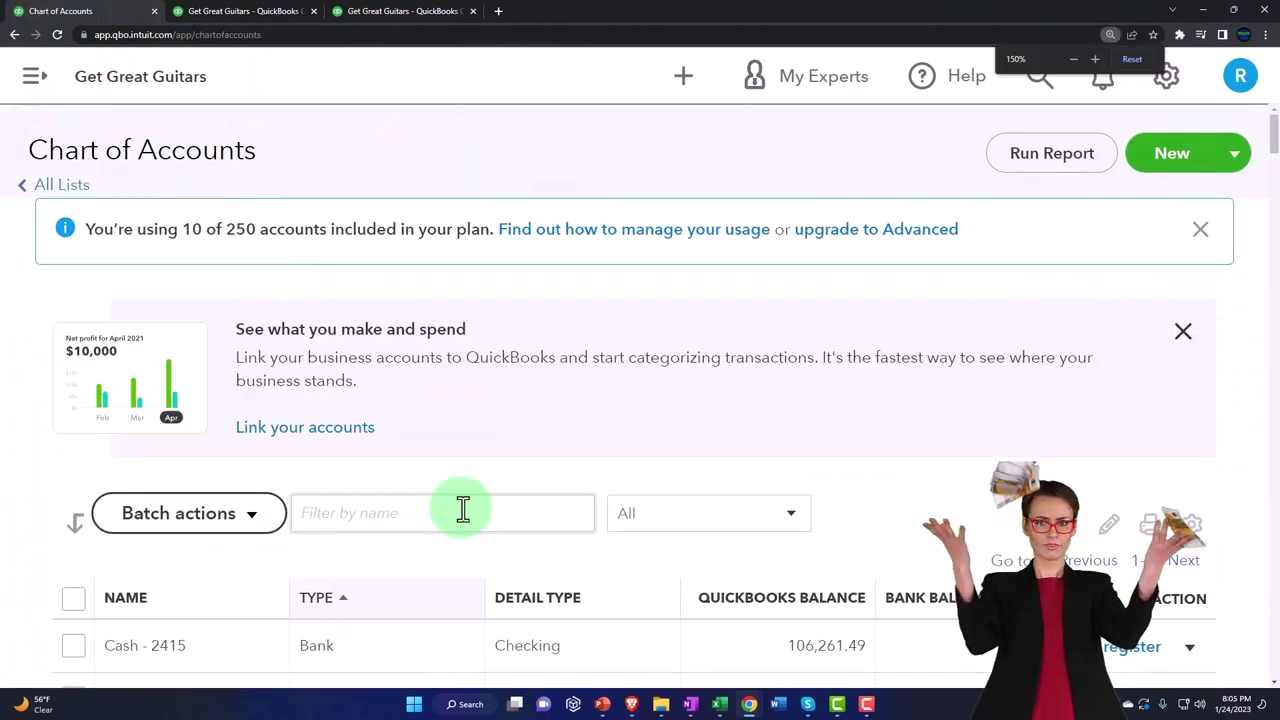
scroll(781, 560, "down", 2)
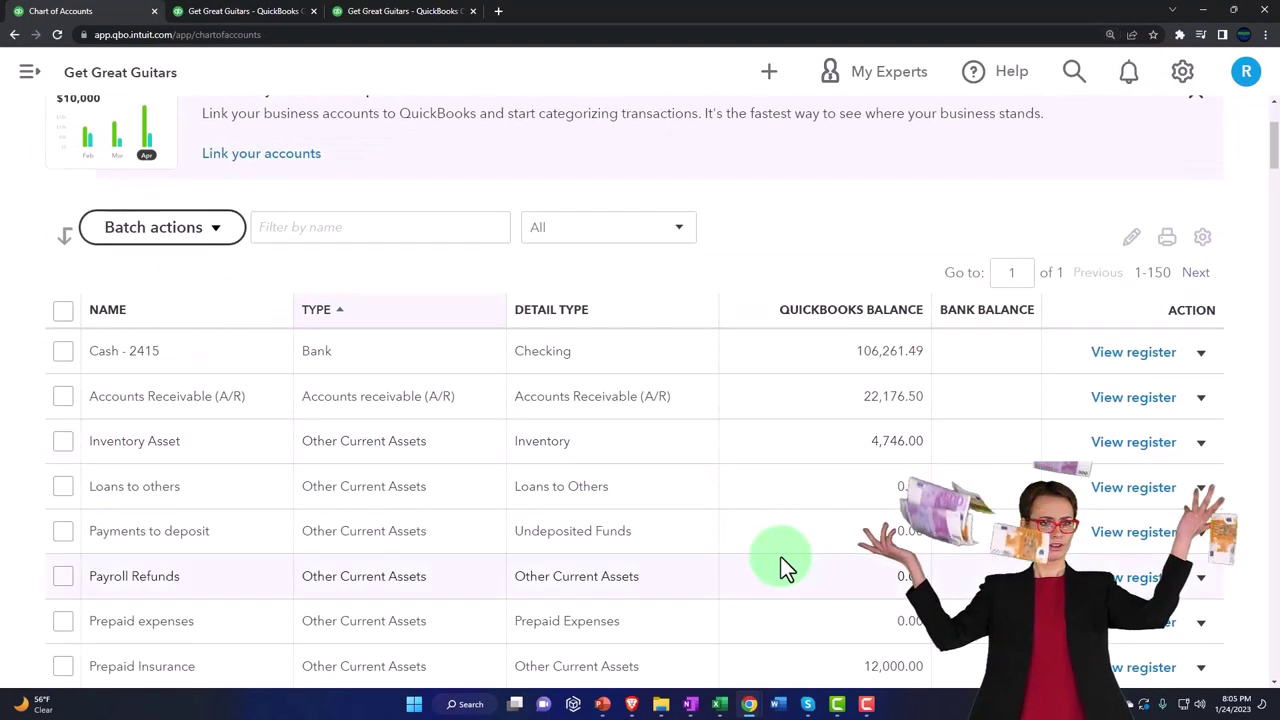
scroll(781, 560, "down", 1)
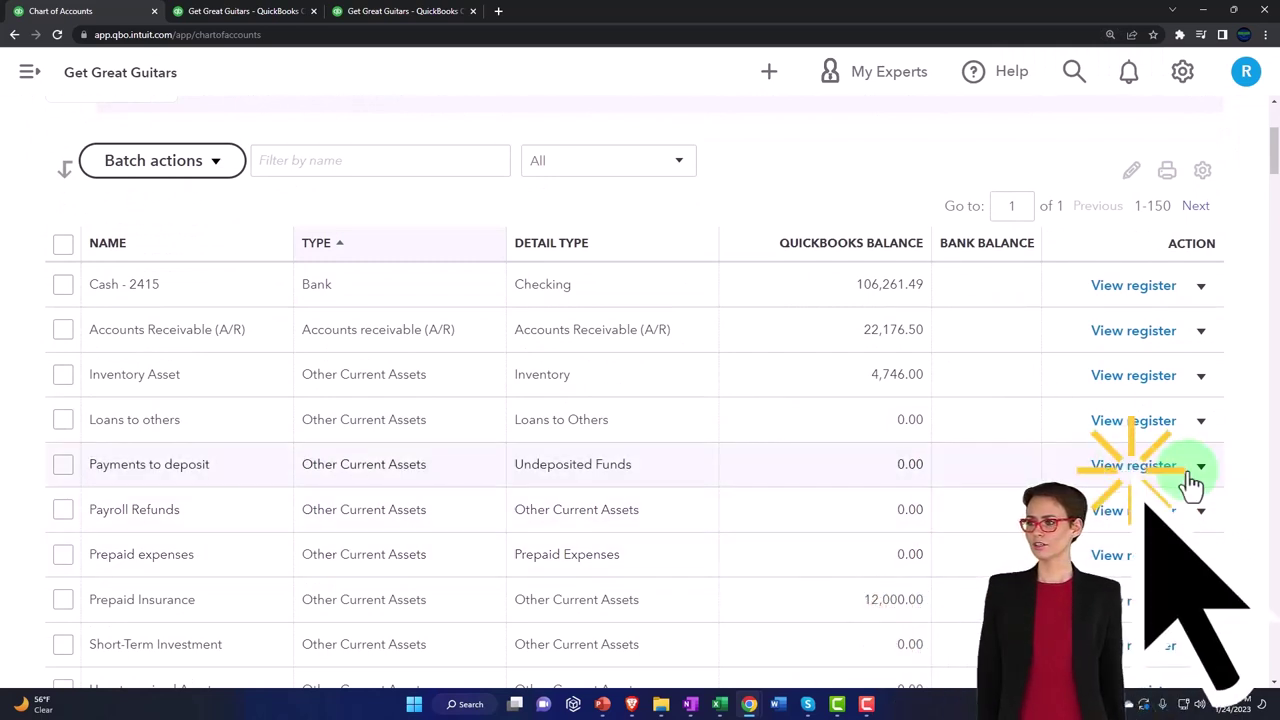
scroll(1192, 484, "down", 1)
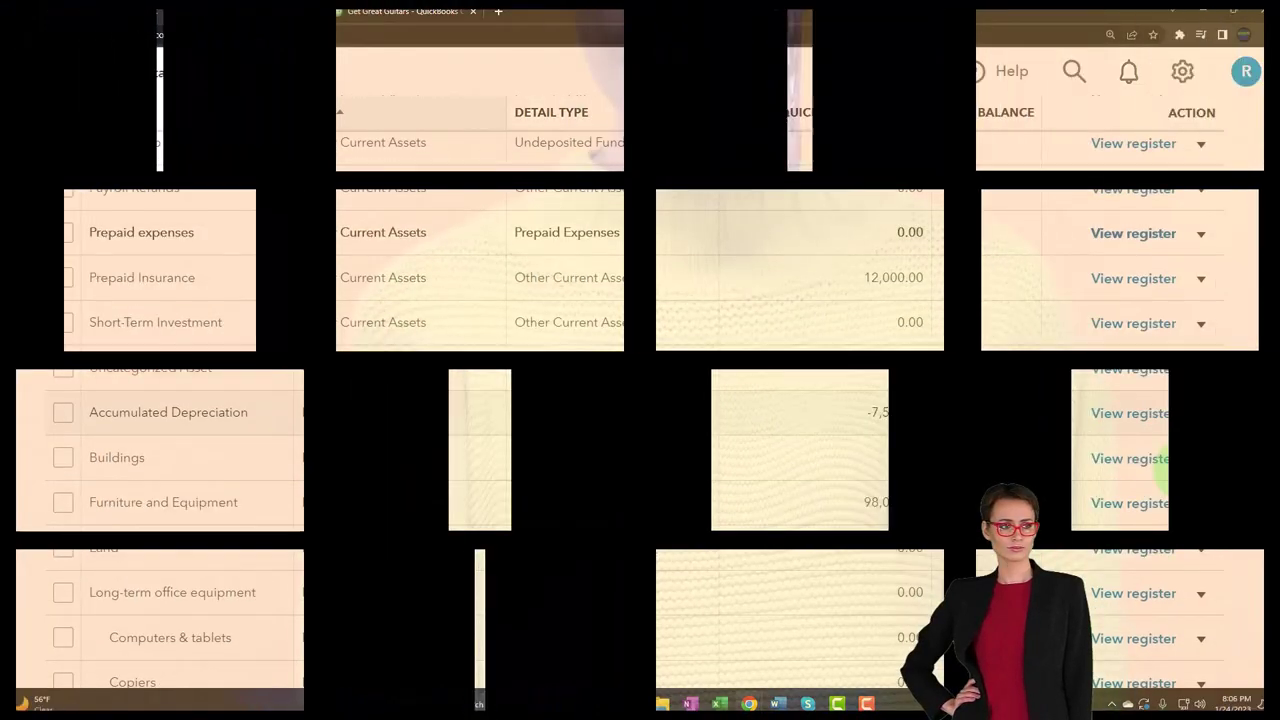
scroll(1185, 471, "down", 12)
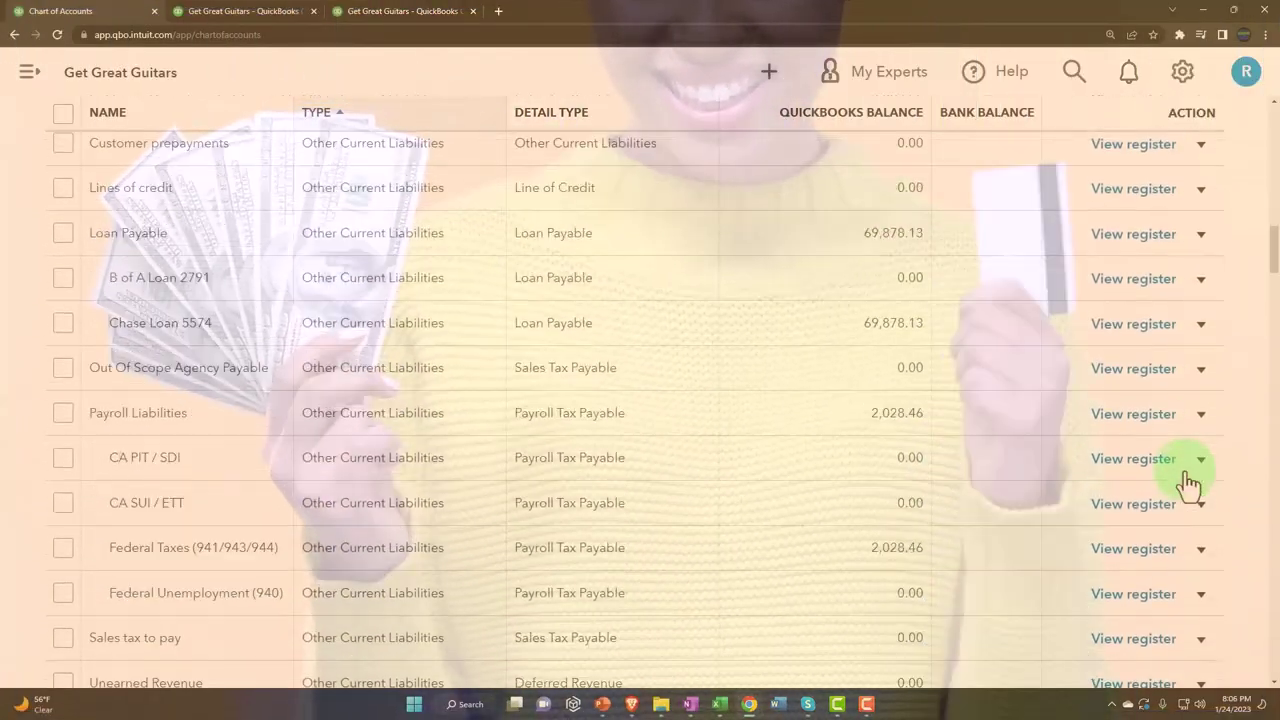
scroll(1188, 483, "down", 10)
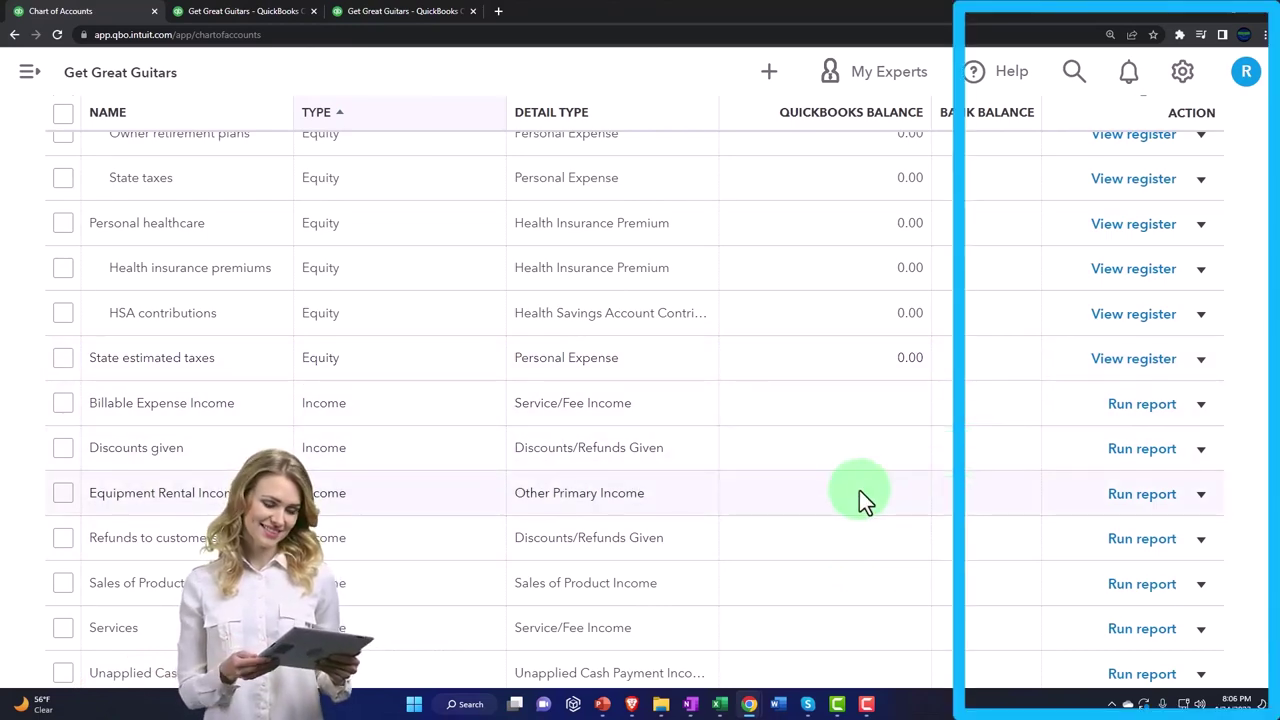
scroll(859, 495, "up", 2)
scroll(859, 490, "up", 10)
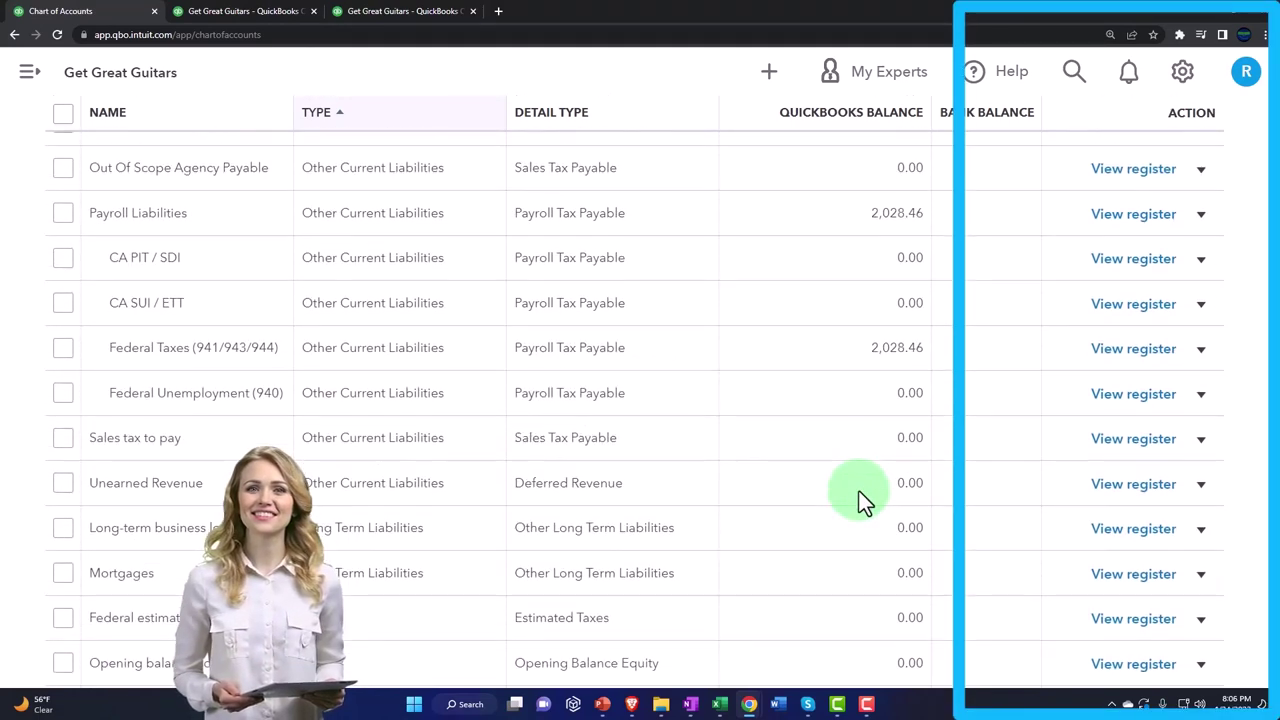
scroll(859, 491, "up", 6)
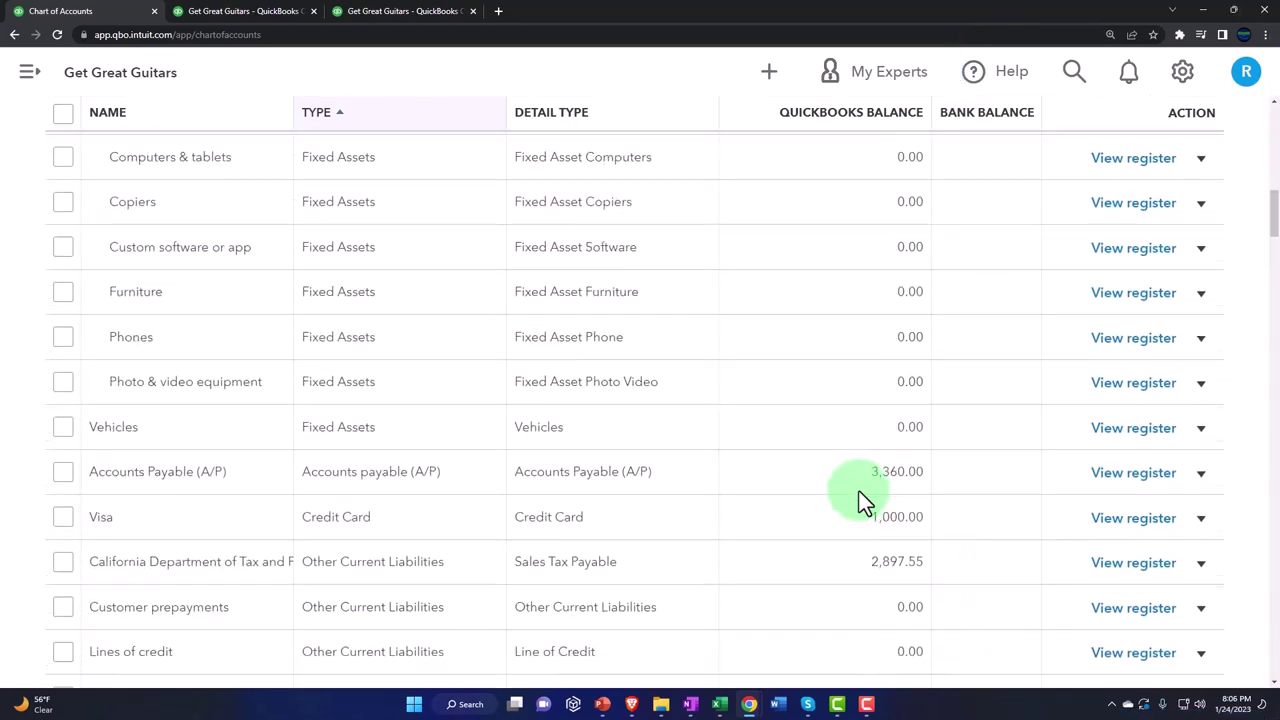
scroll(859, 491, "up", 5)
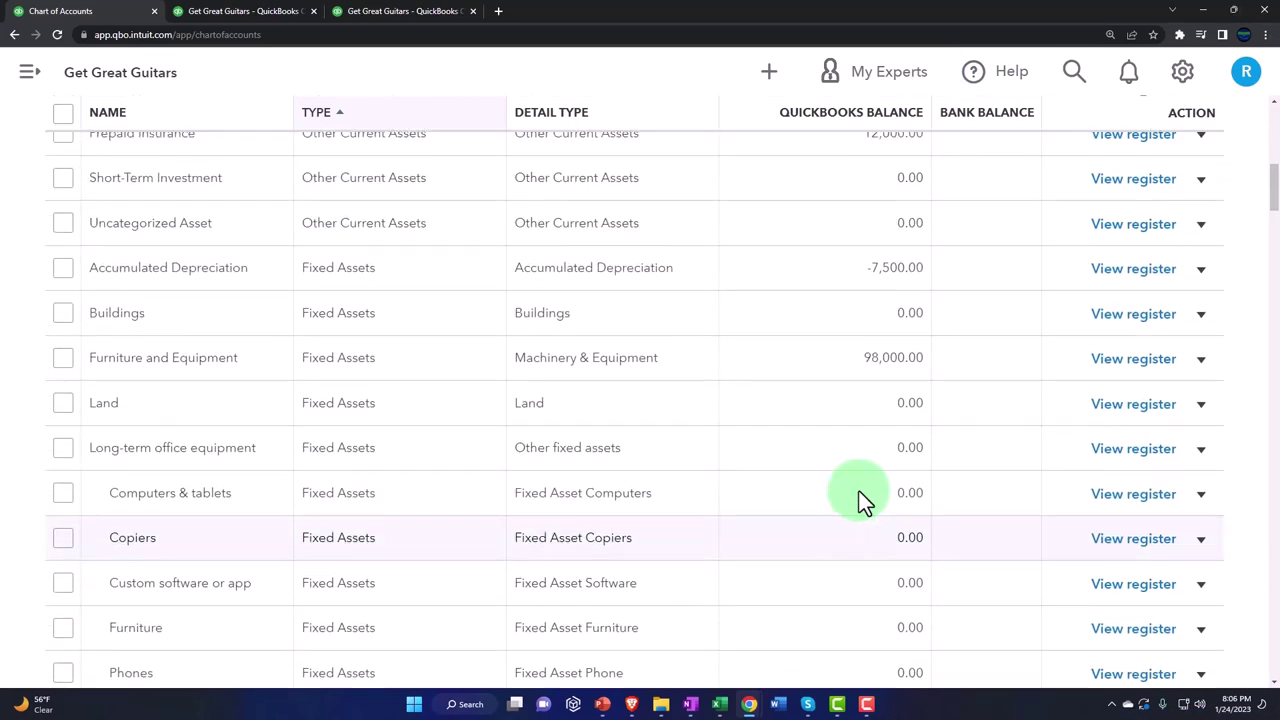
scroll(859, 491, "up", 3)
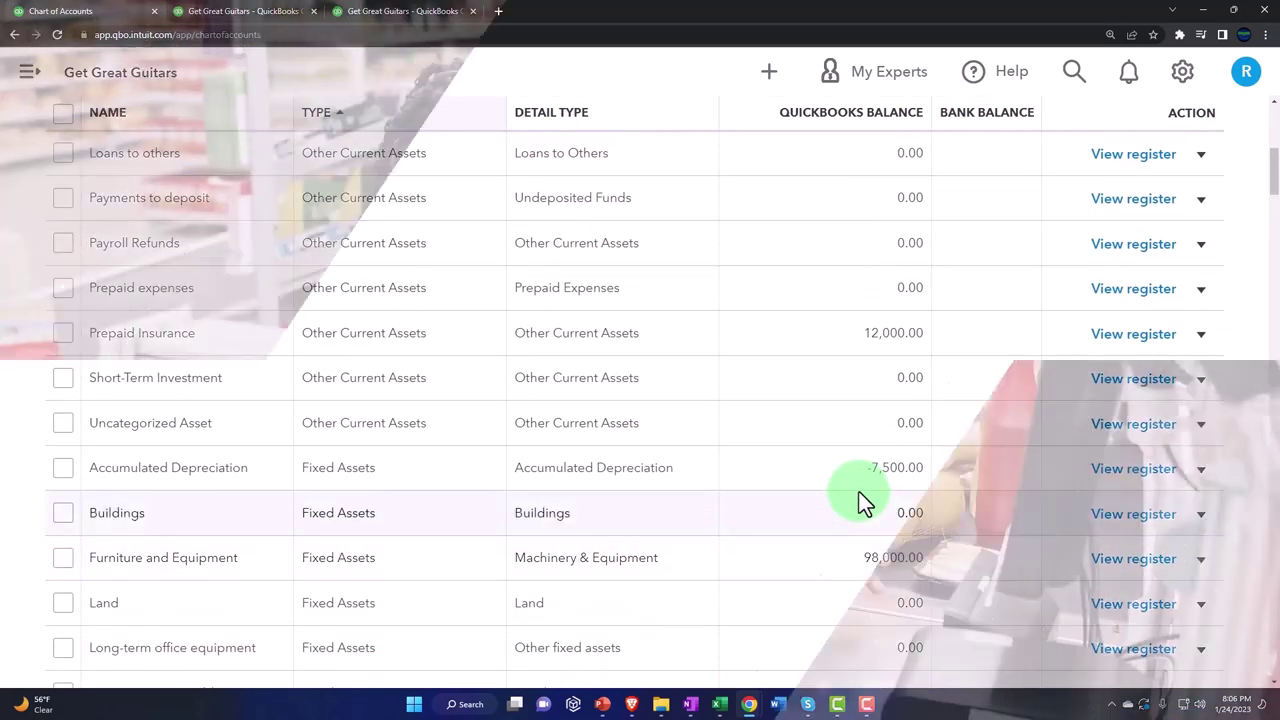
scroll(396, 540, "down", 1)
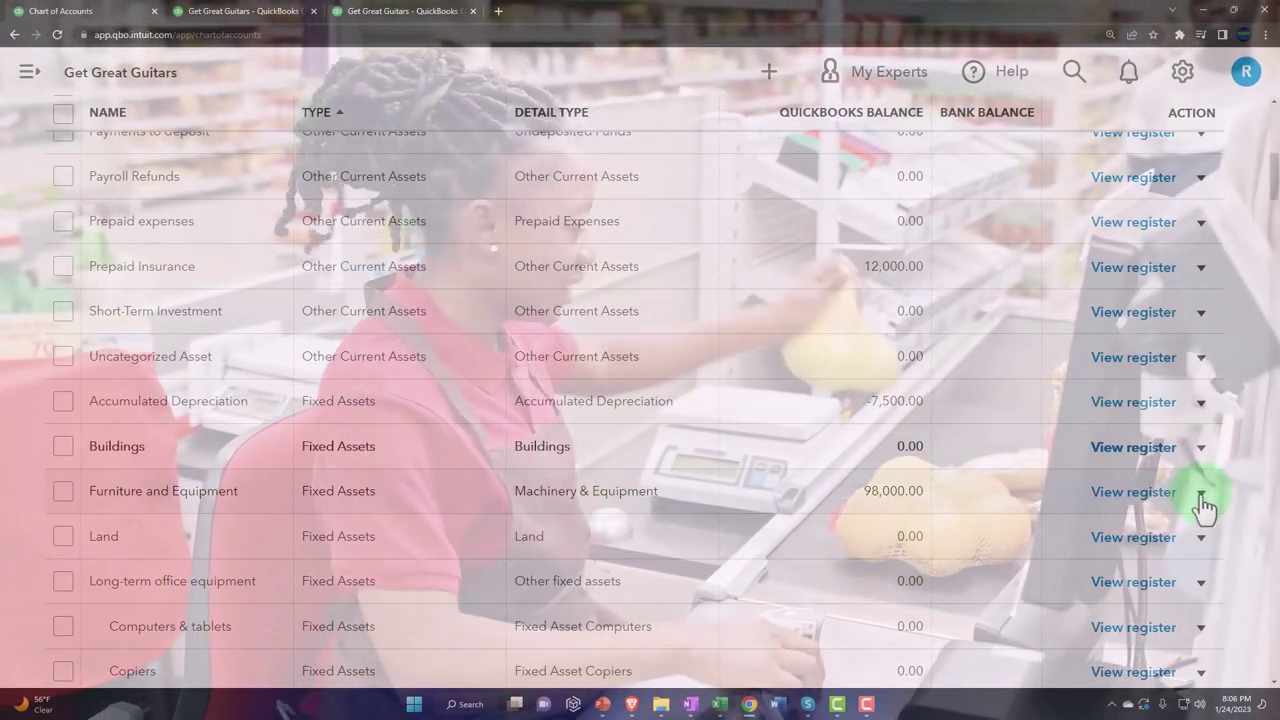
Open the Furniture and Equipment register and start a new journal entry, number 3.
left_click(1201, 494)
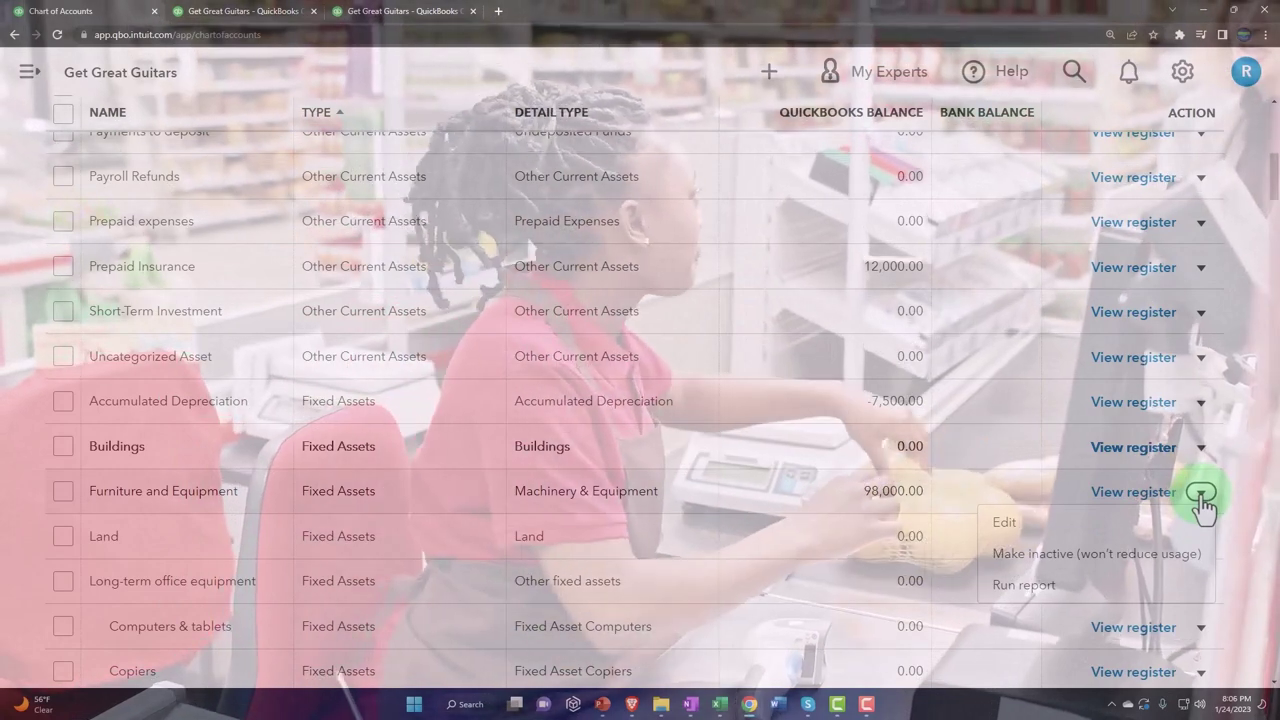
left_click(1188, 498)
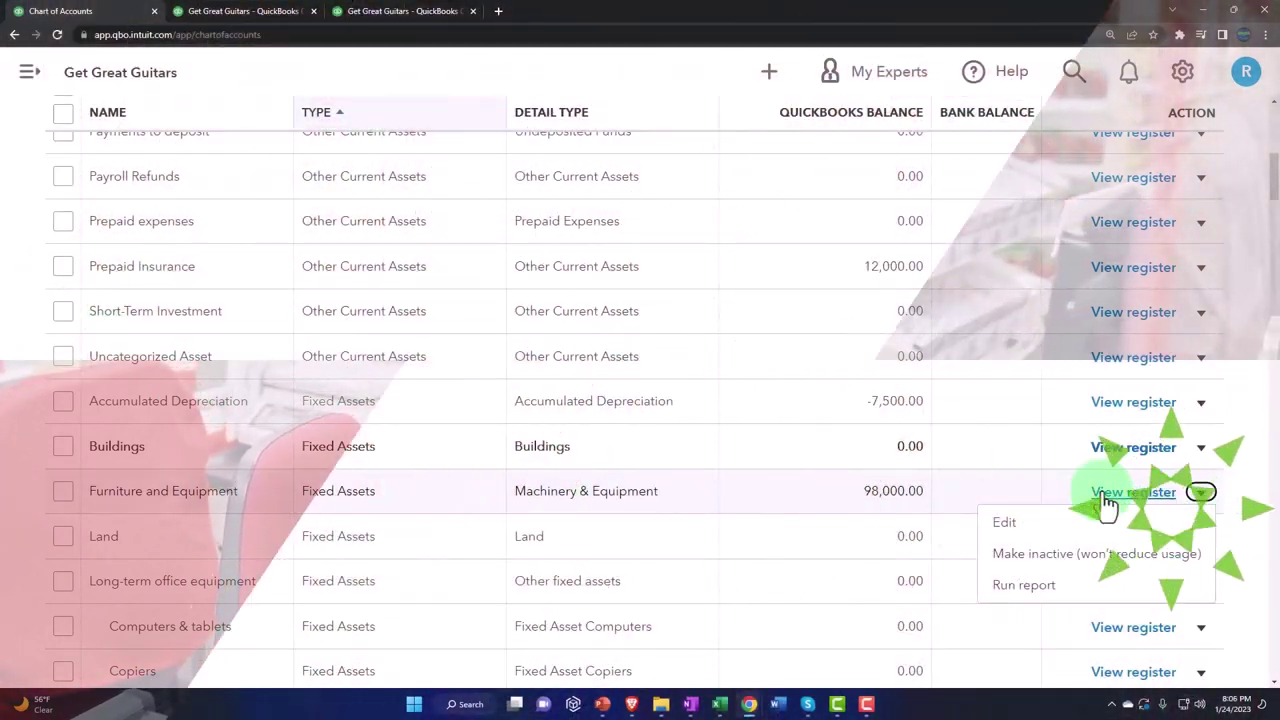
left_click(1119, 491)
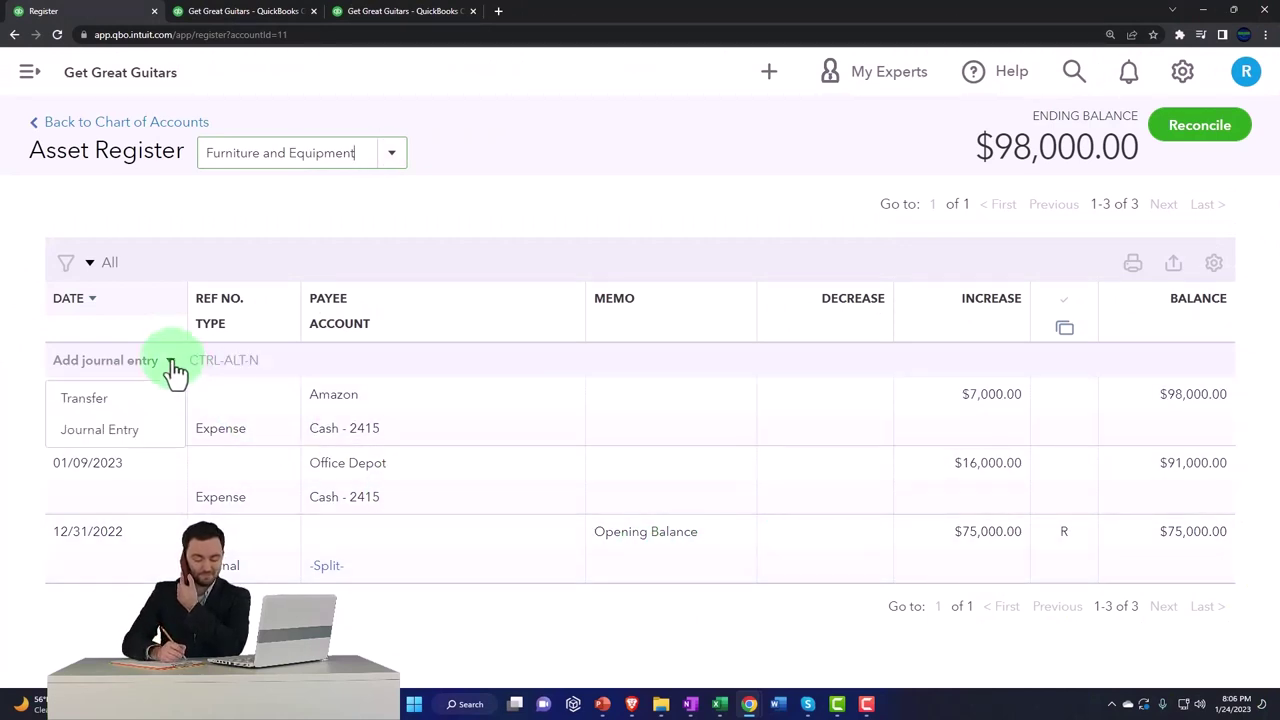
left_click(143, 440)
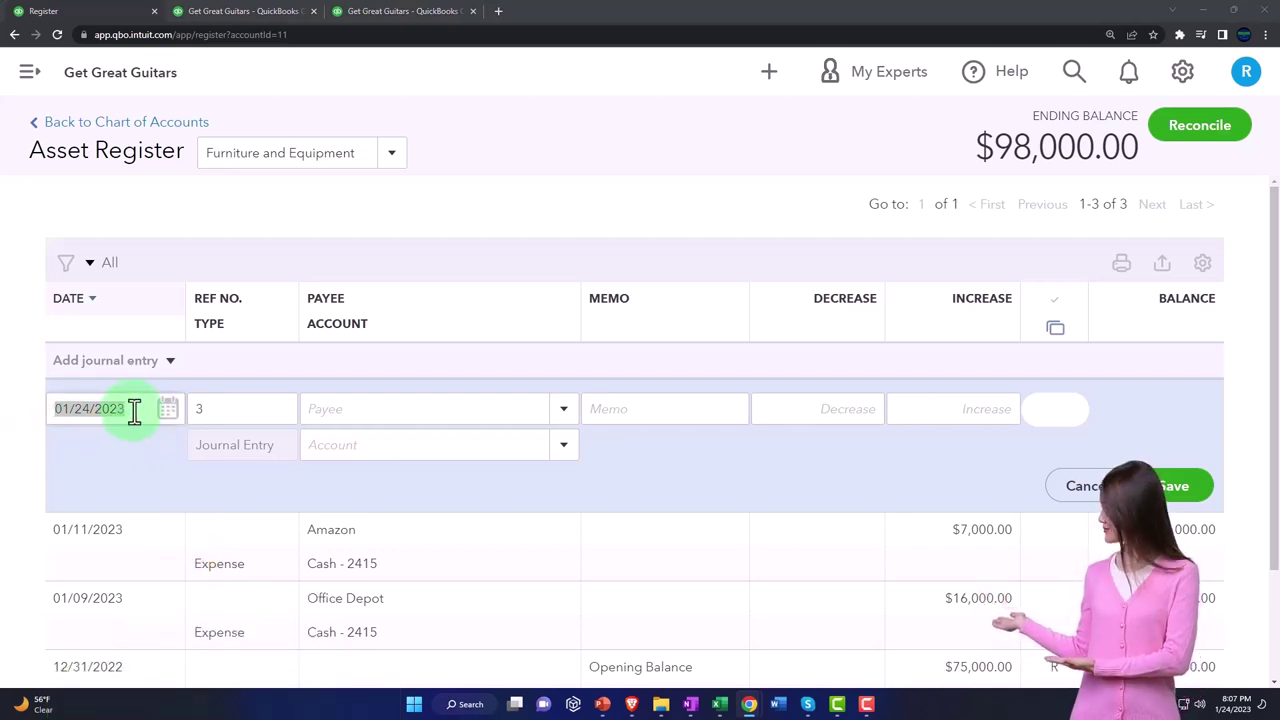
Change the journal entry date to 02/27/2023.
left_click(134, 410)
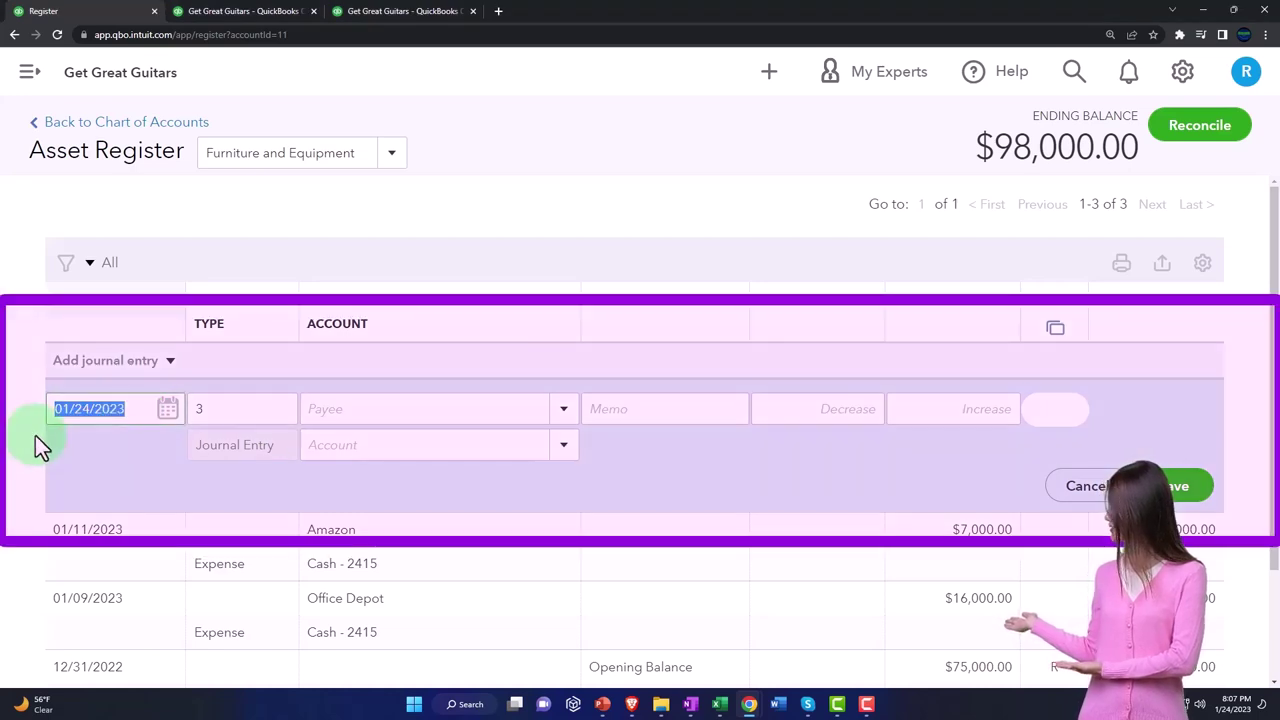
type("02/27/")
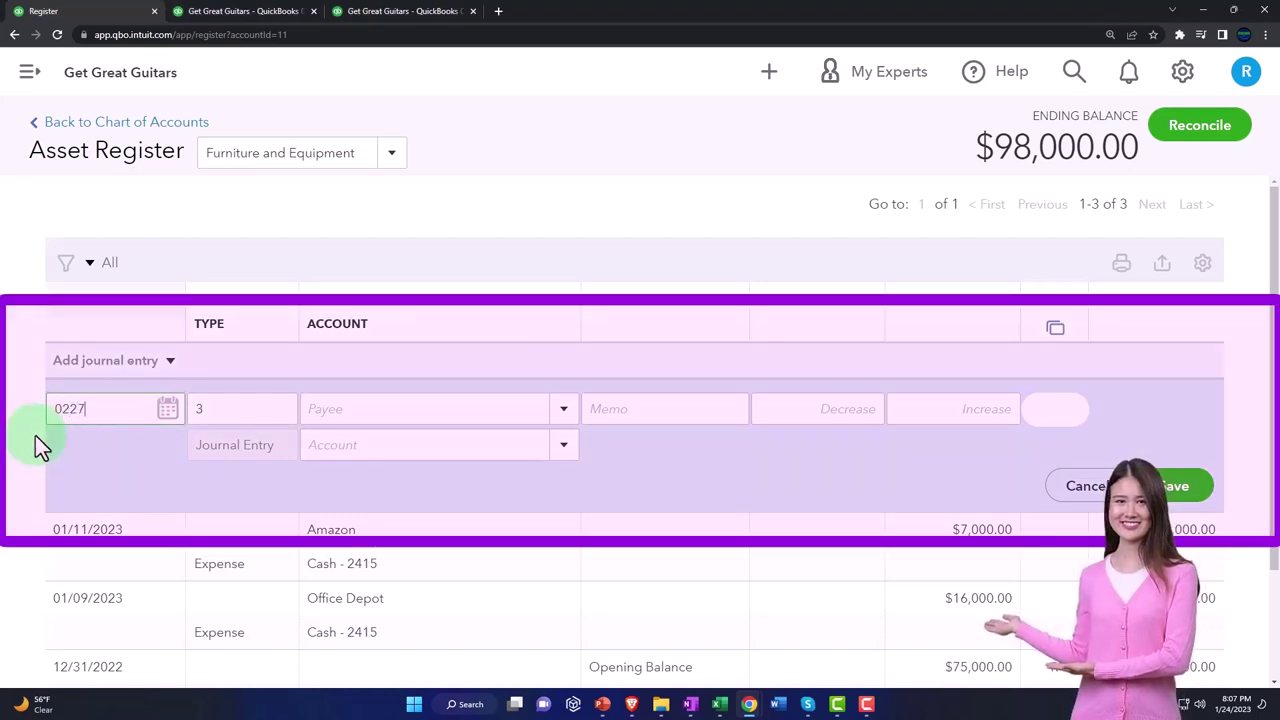
type("2023")
key("Tab")
key("Tab")
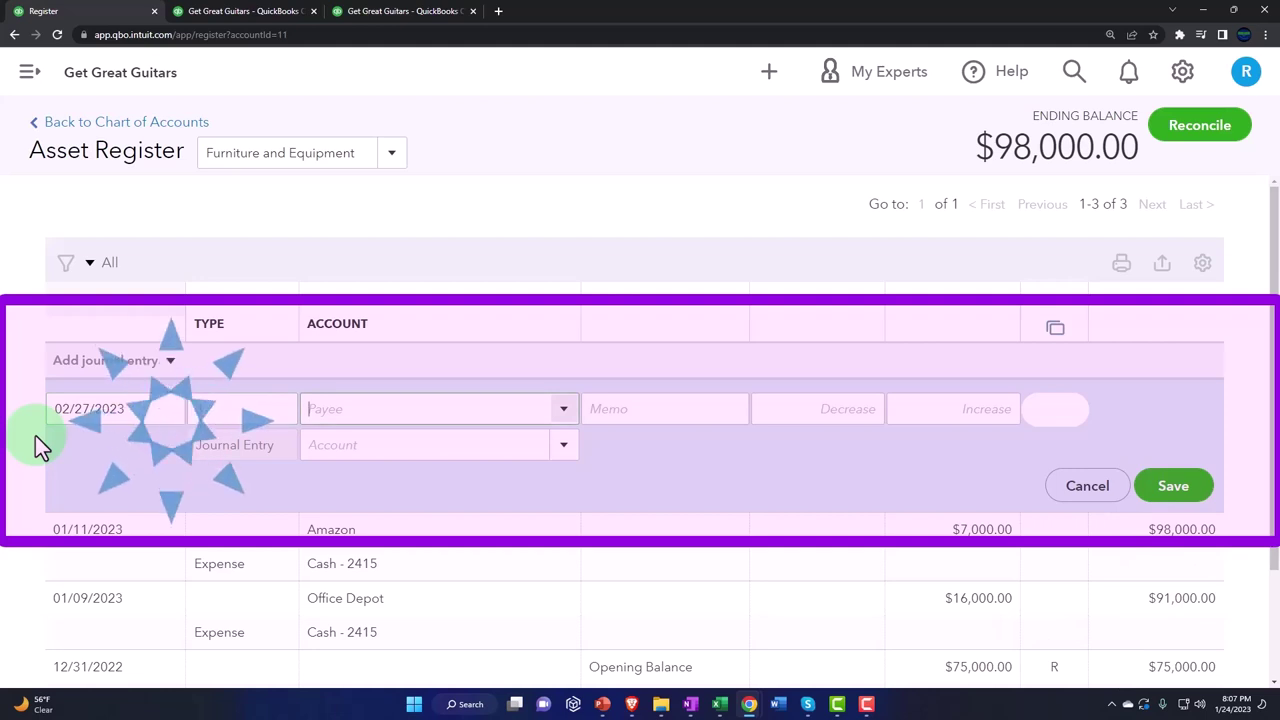
Add B of A Bank as a new vendor and set it as the payee.
type("B")
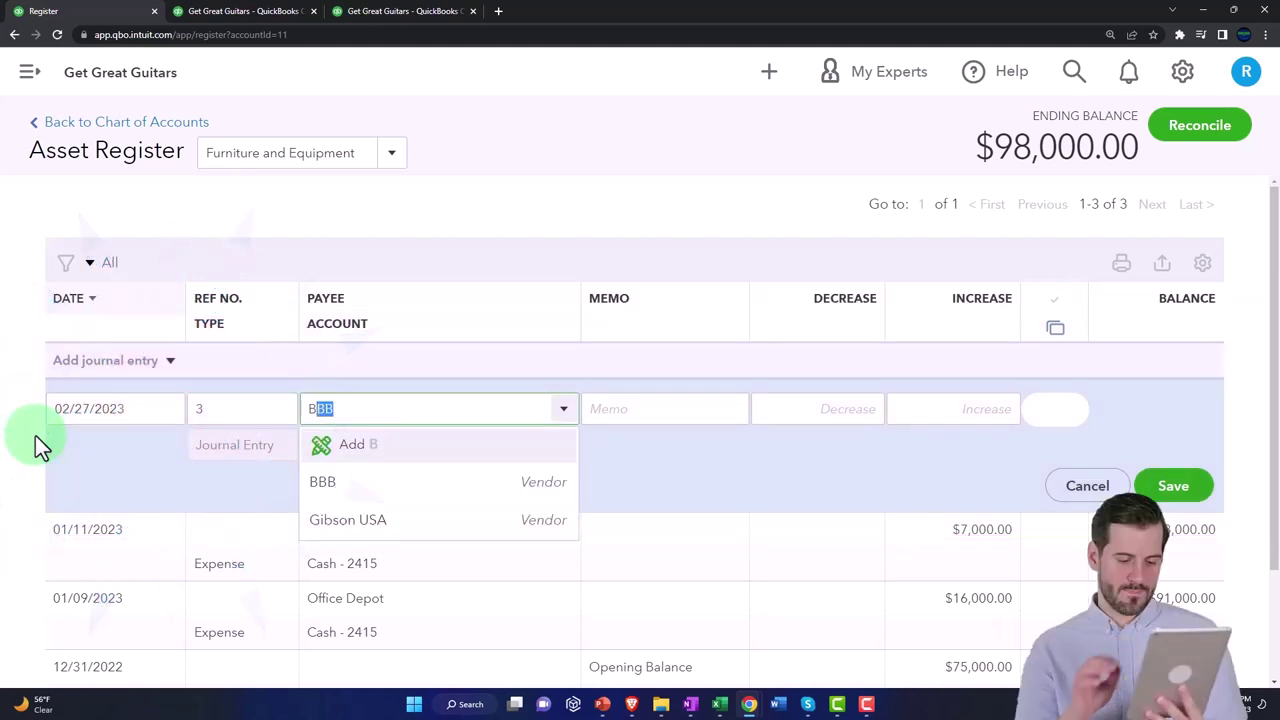
type(" of A Bank")
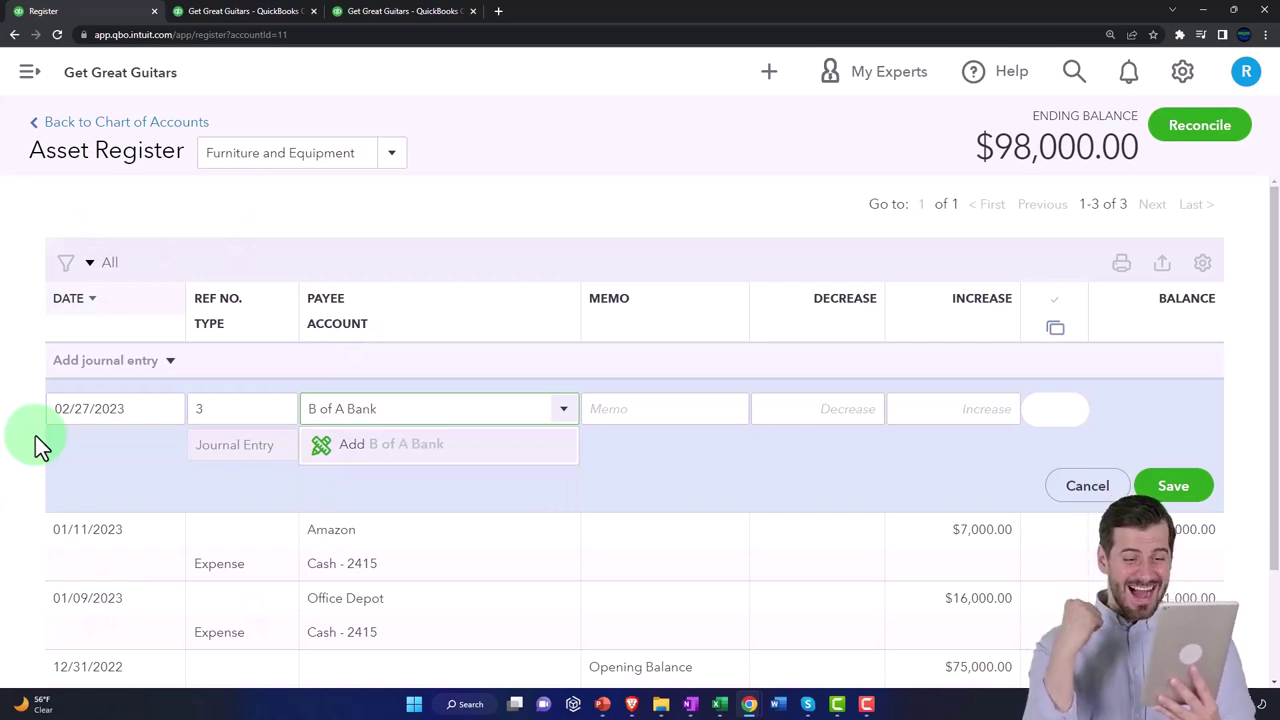
key("Escape")
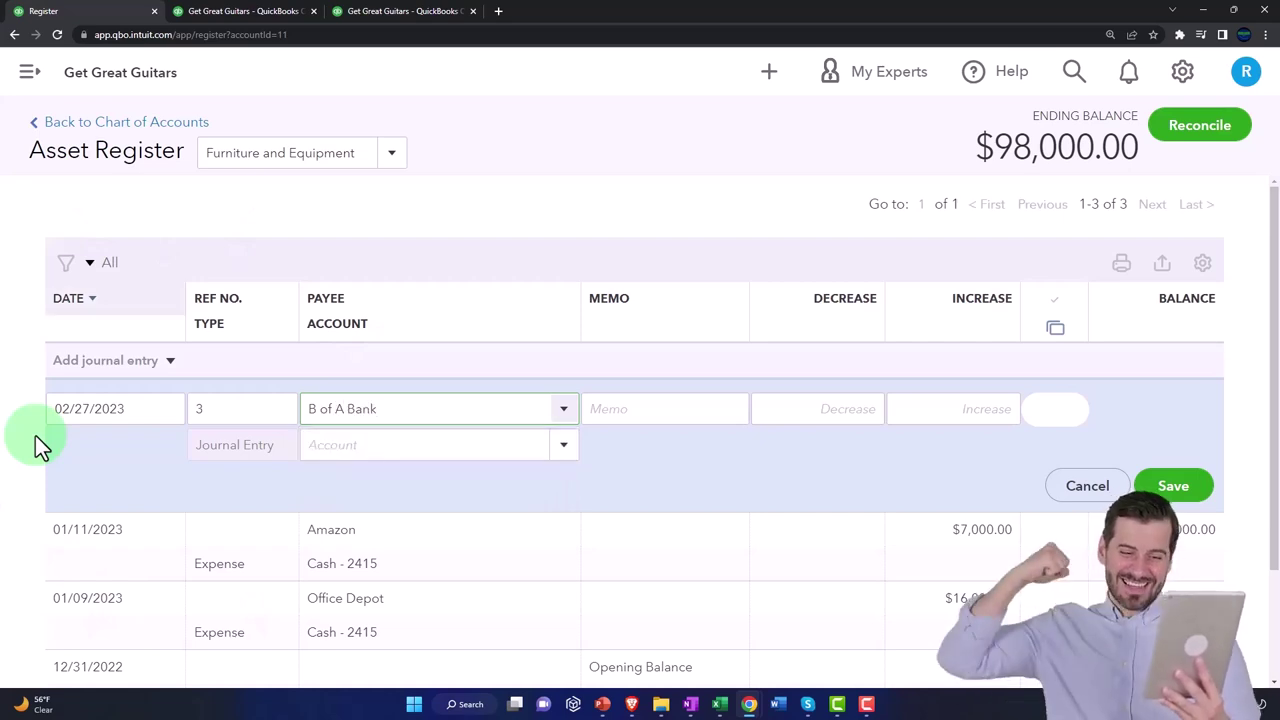
key("Tab")
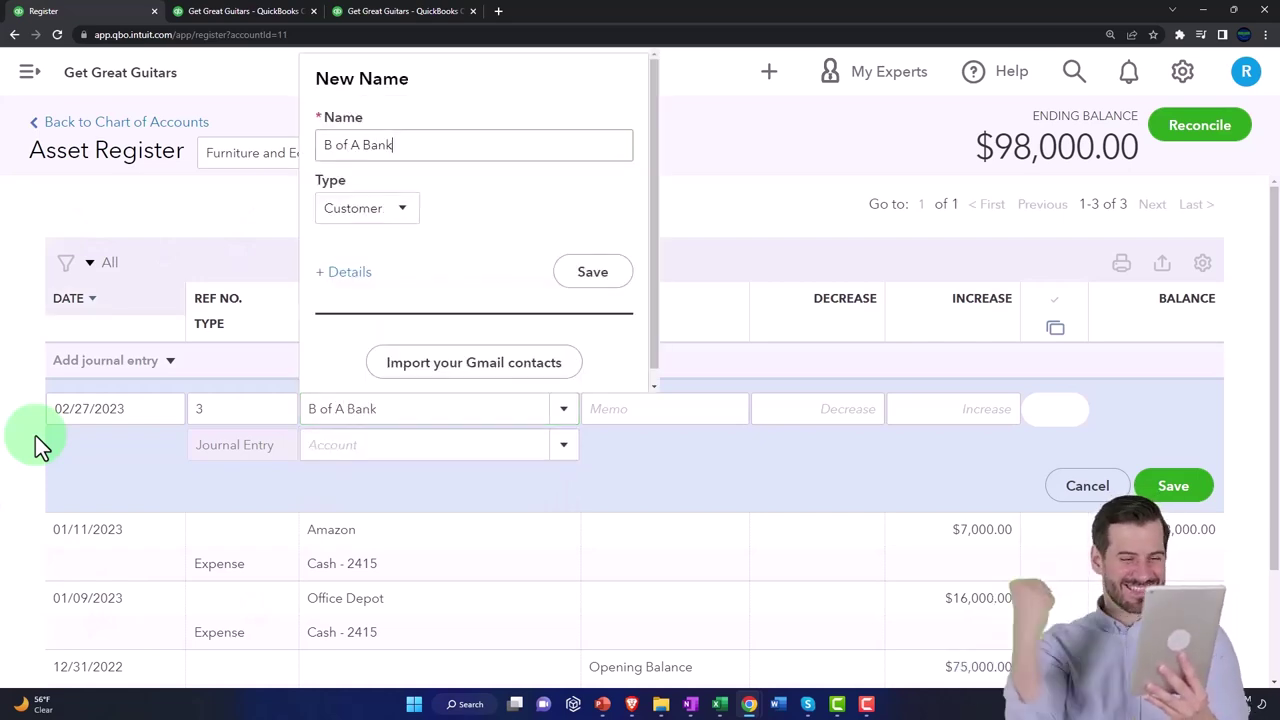
left_click(405, 215)
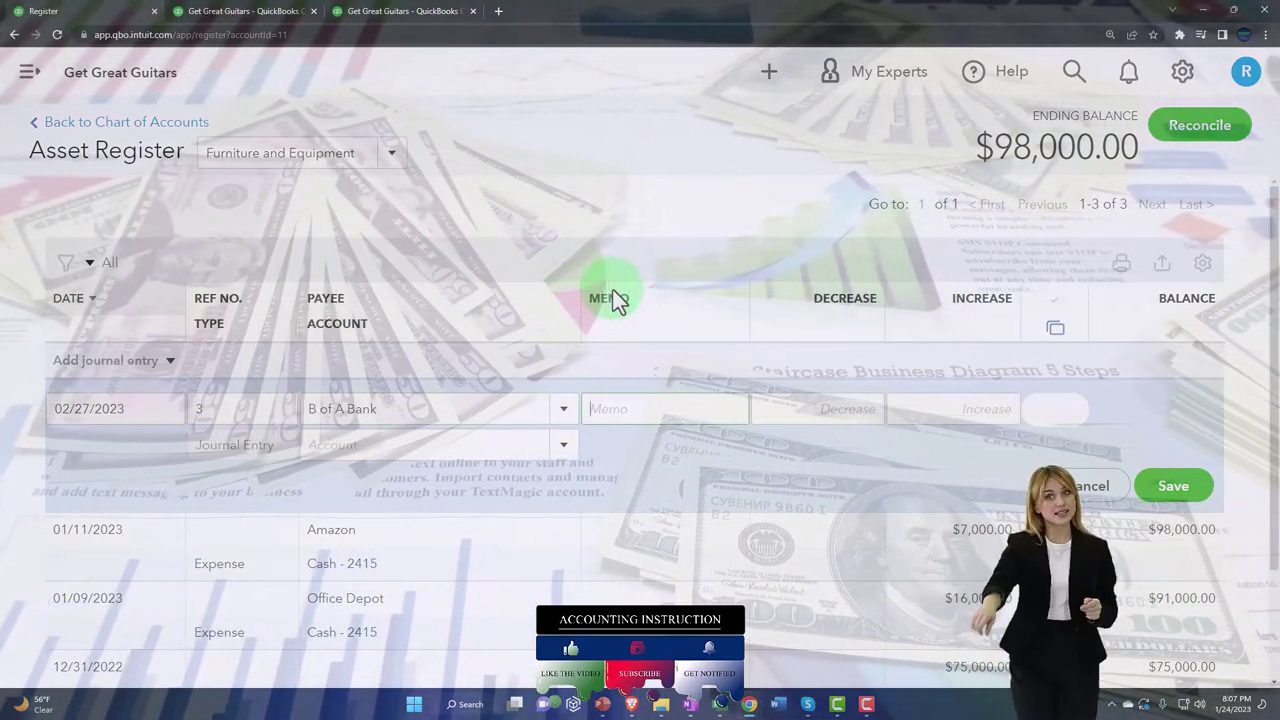
Enter the memo 'Loan for purchase of equipment', then switch to the Excel Depreciation Book.
left_click(634, 407)
type("Loa")
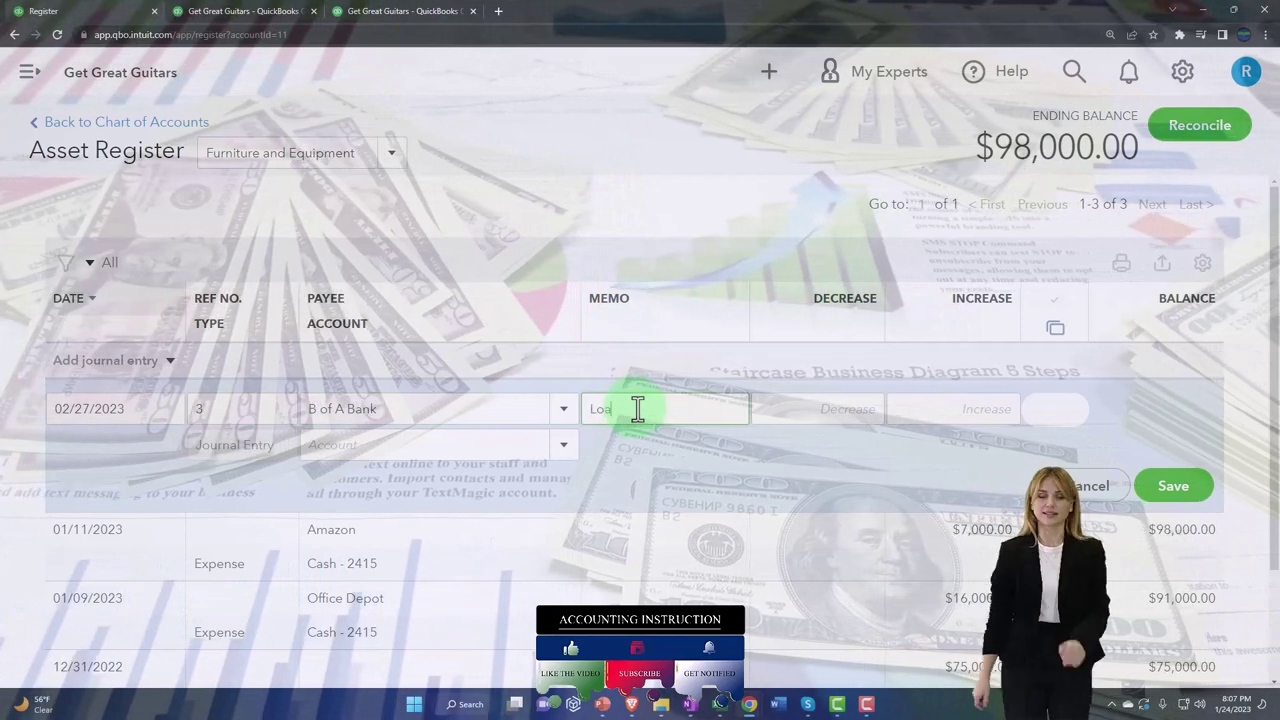
type("n for purchase ")
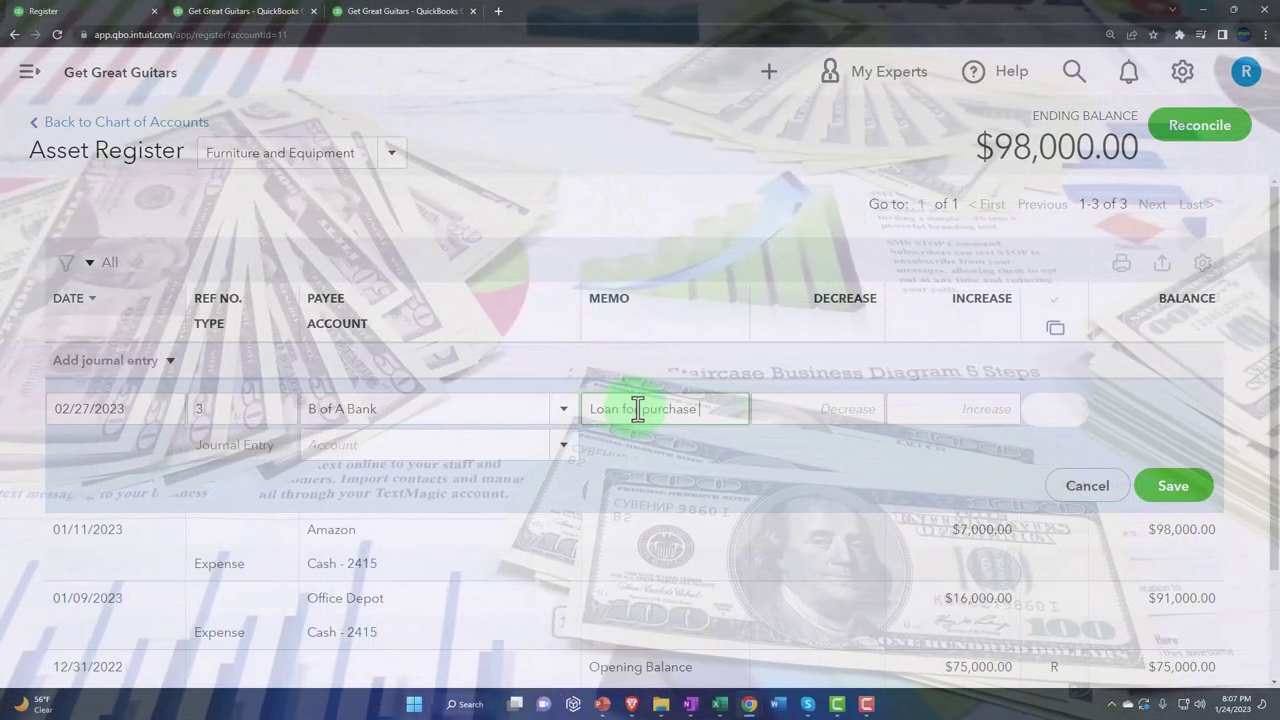
type("of equipment")
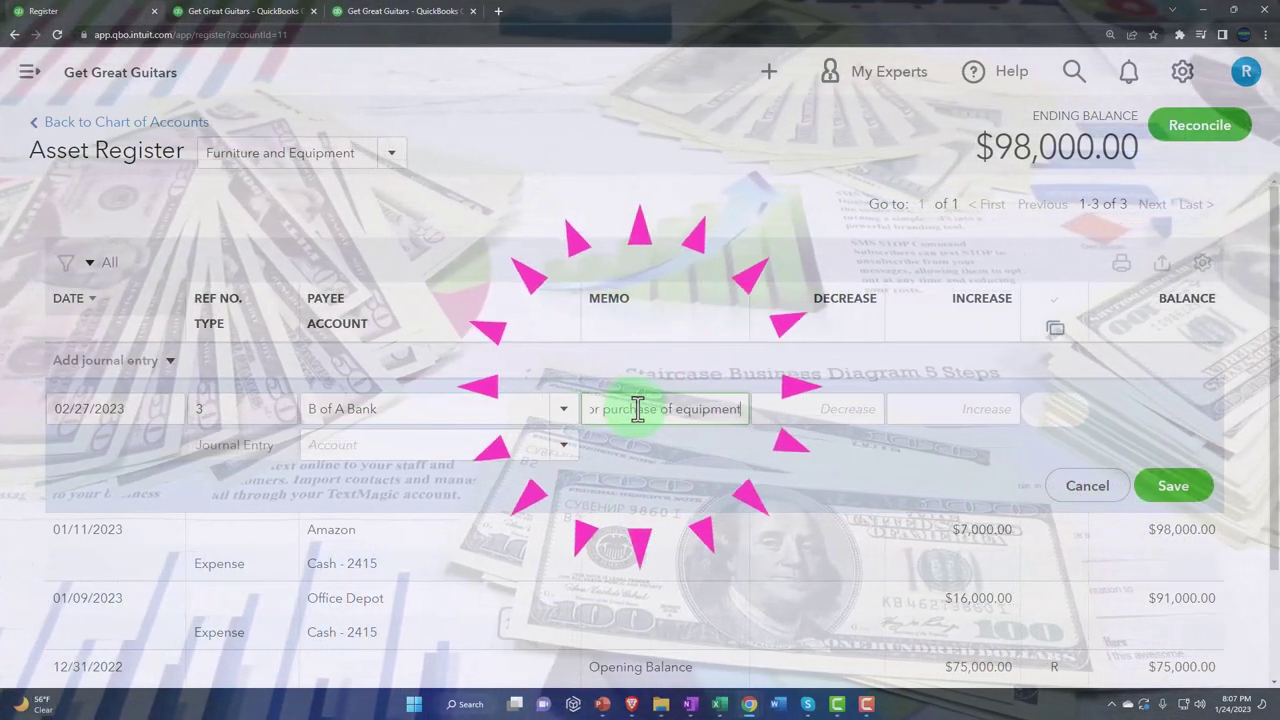
key("Tab")
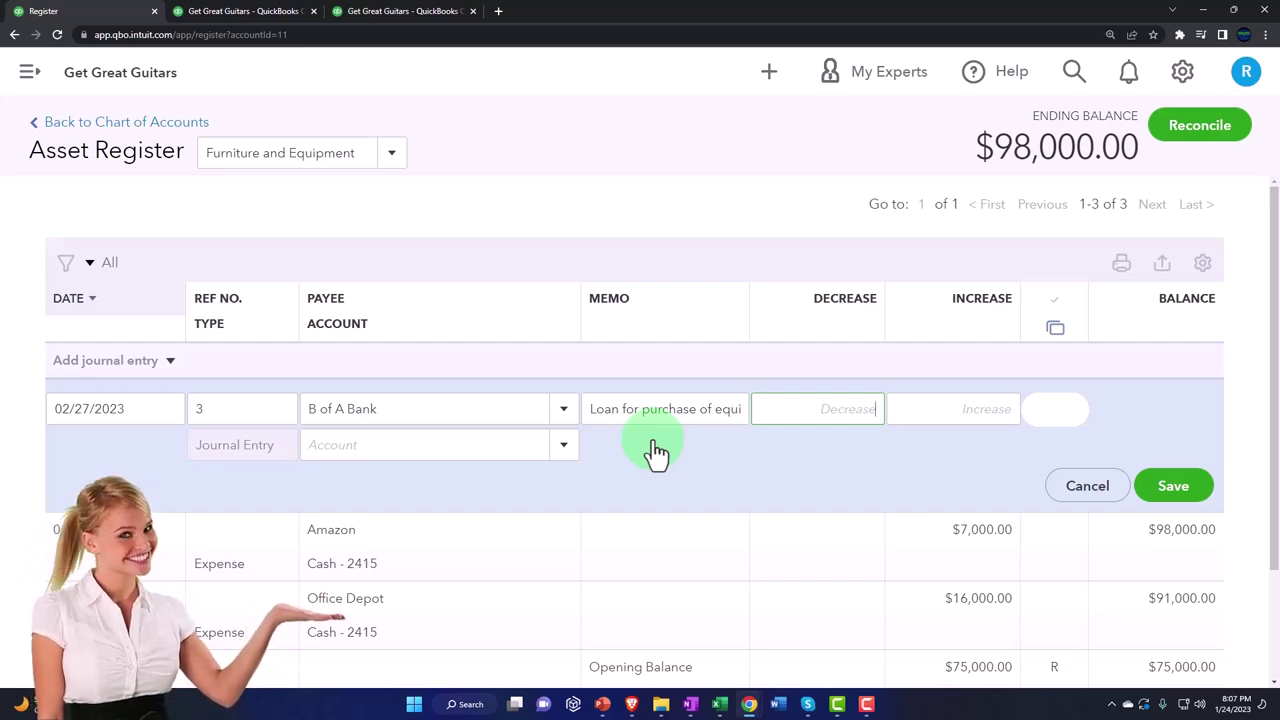
left_click(720, 704)
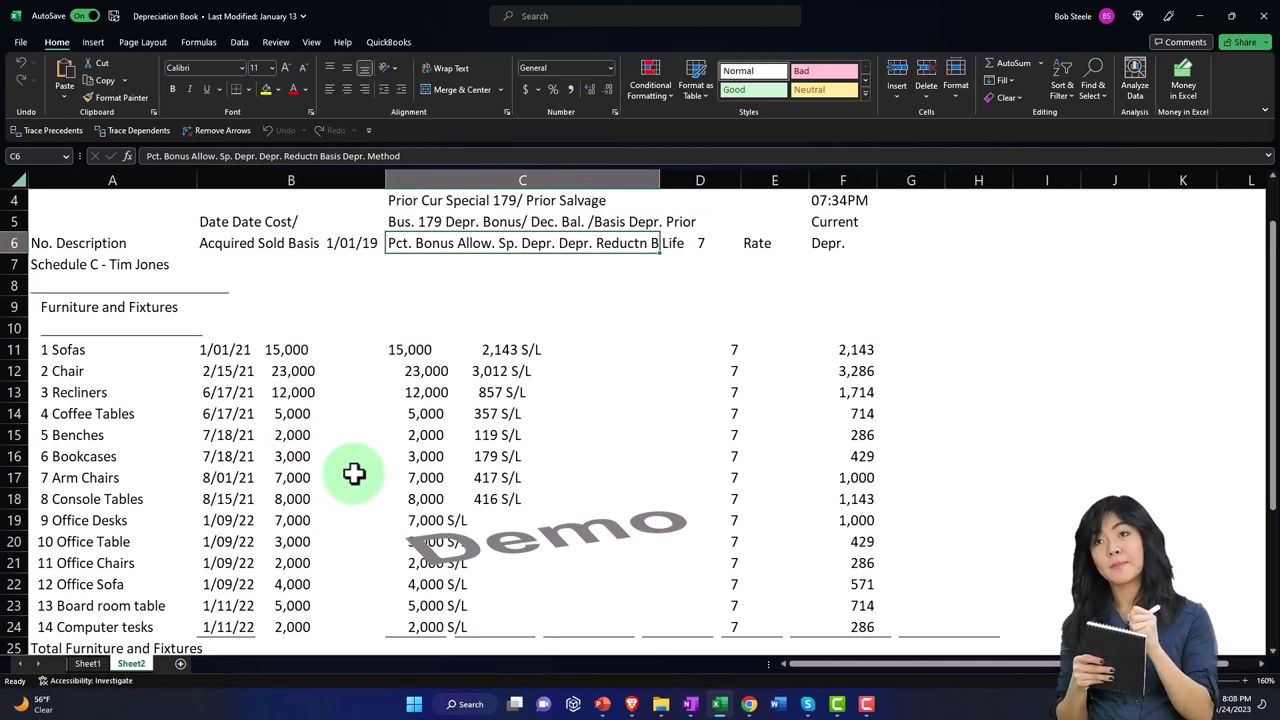
key("Print")
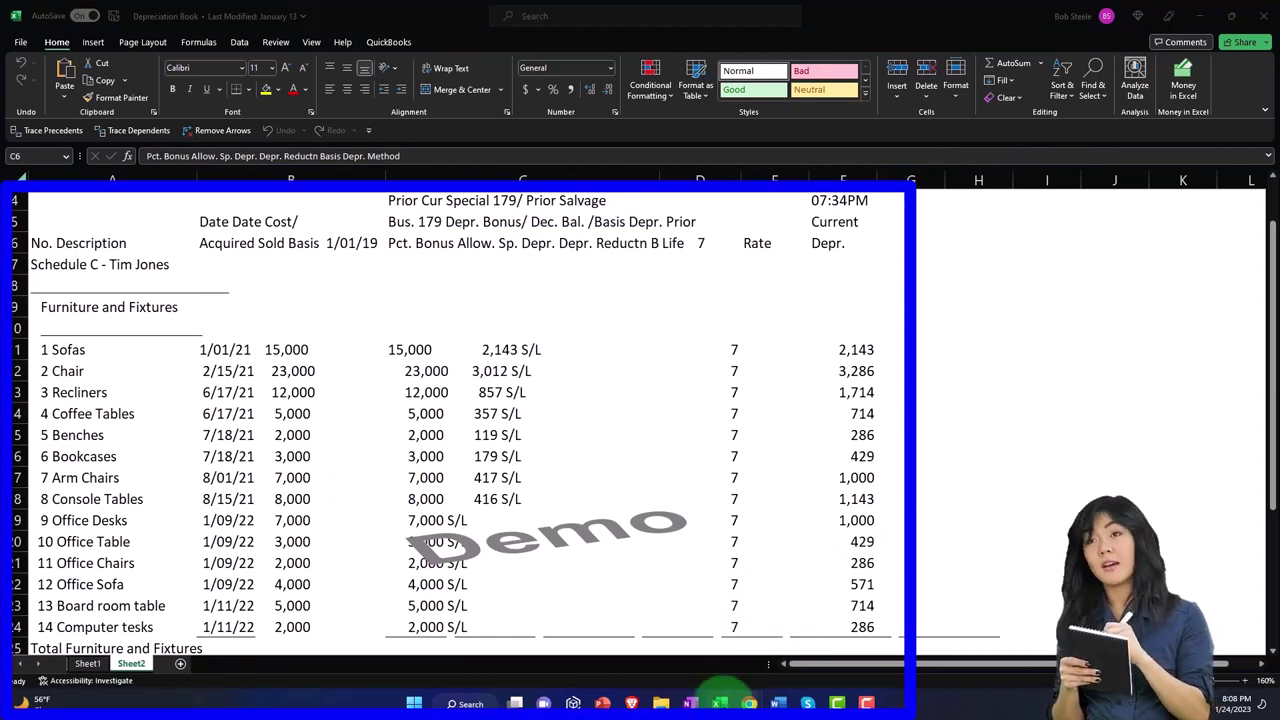
Back in QuickBooks, enter 5,000.00 in the Increase column of journal entry 3.
key("Escape")
left_click(719, 704)
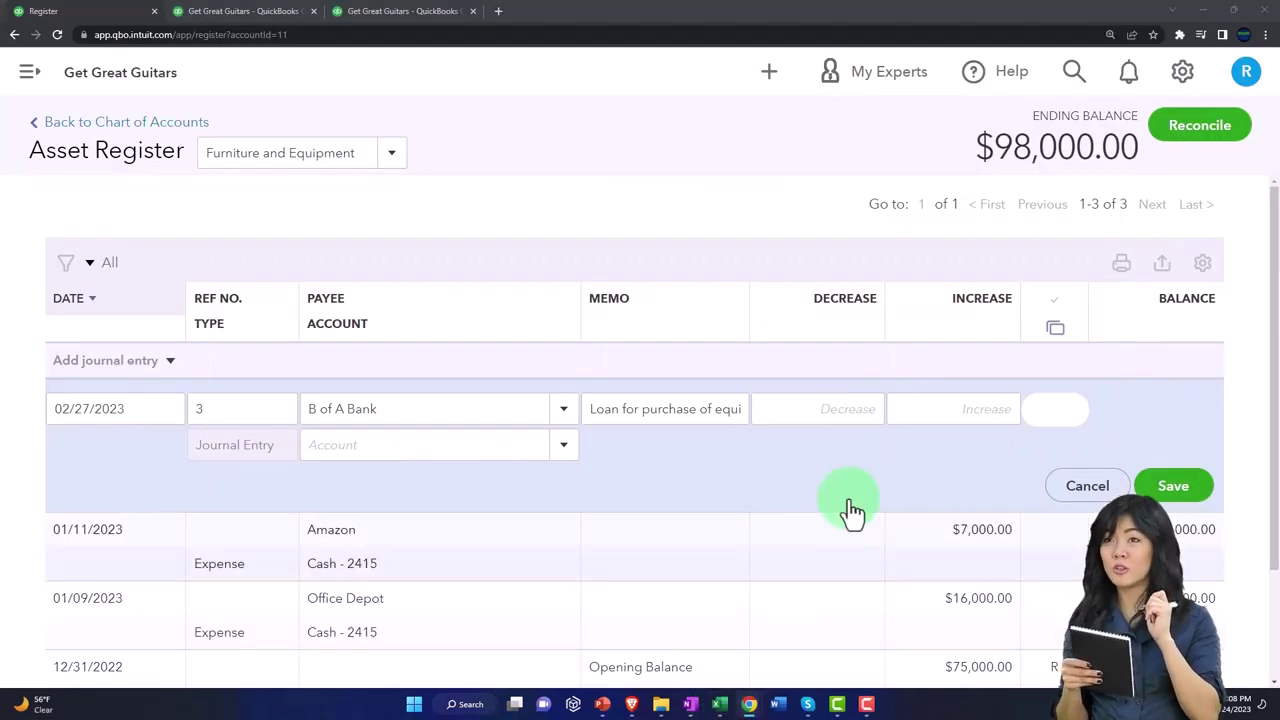
left_click(847, 408)
type("5000")
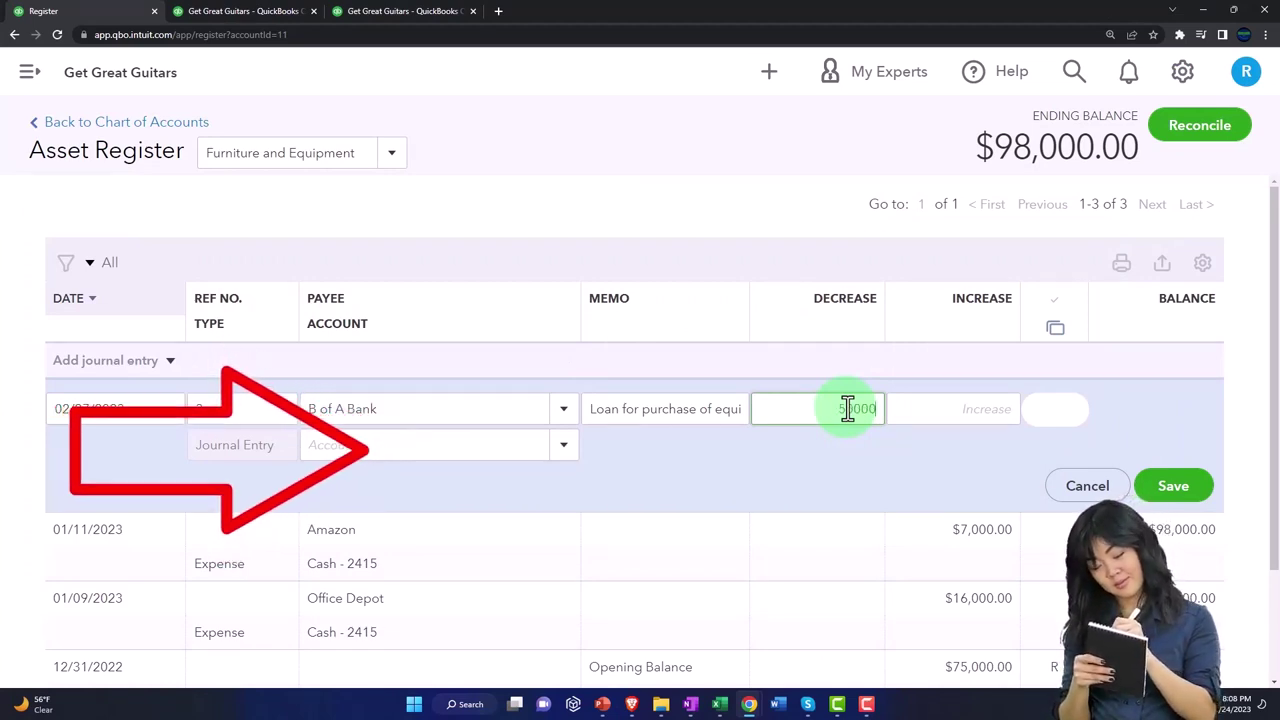
key("BackSpace")
key("BackSpace")
key("BackSpace")
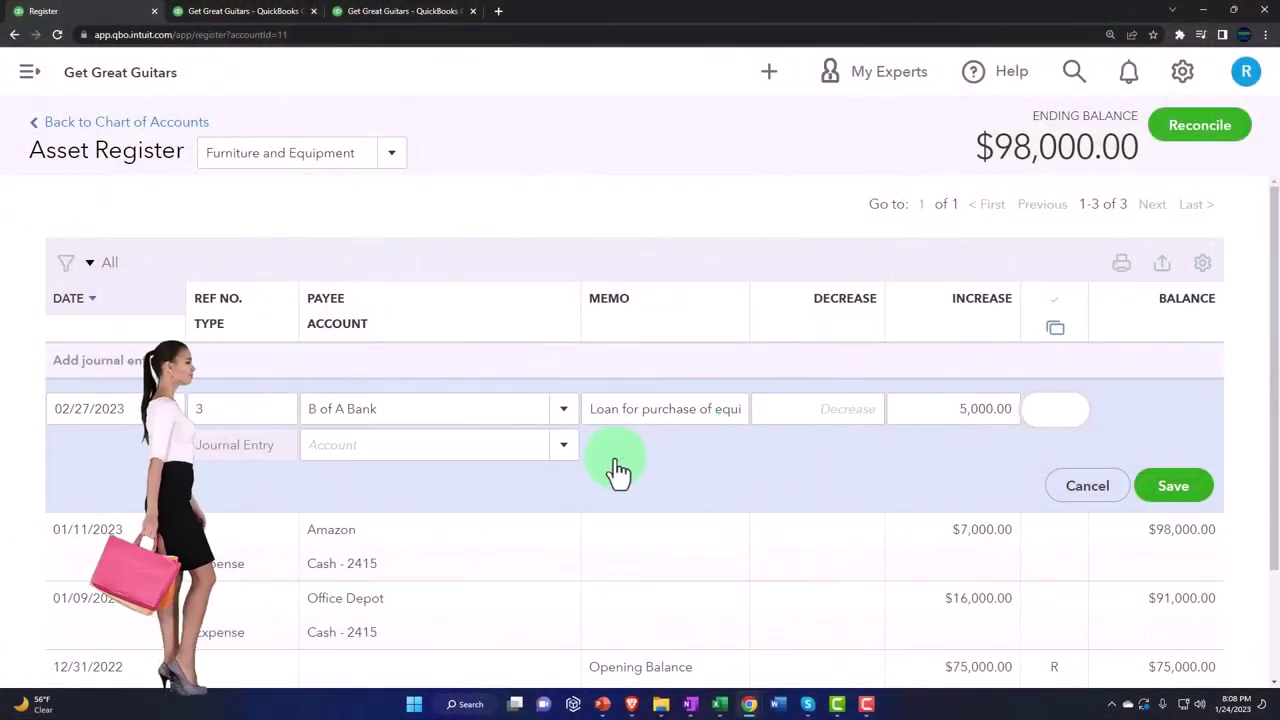
Cancel the accidental Add Account dialog for a duplicate Loan Payable:B of A Loan 2791.
left_click(563, 450)
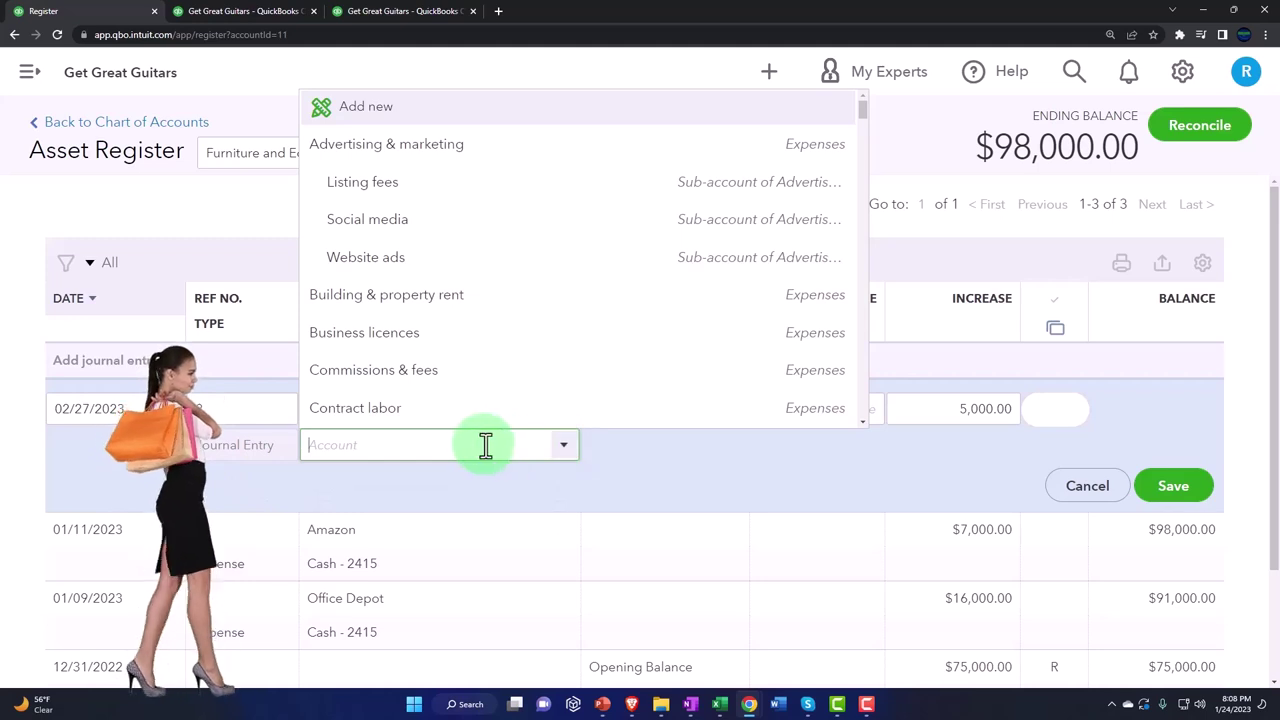
type("b")
key("ctrl+a")
type("Loan Payable:B of A Loan 2791")
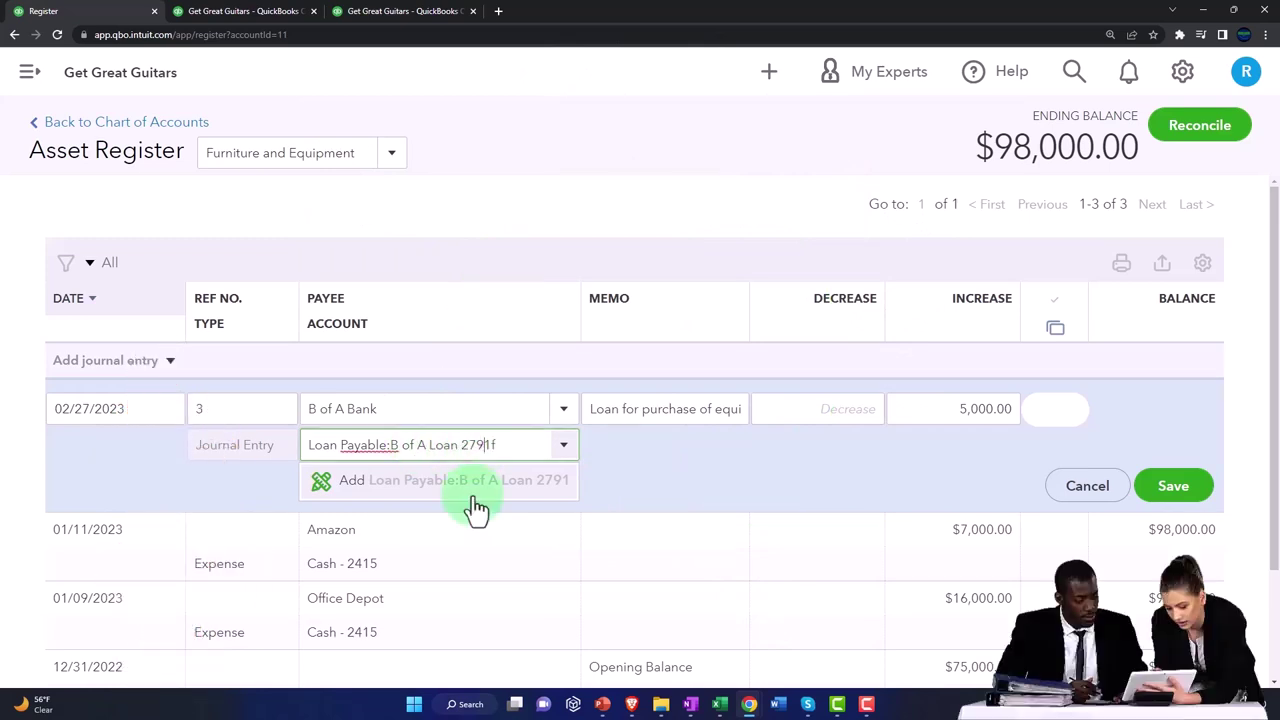
left_click(468, 490)
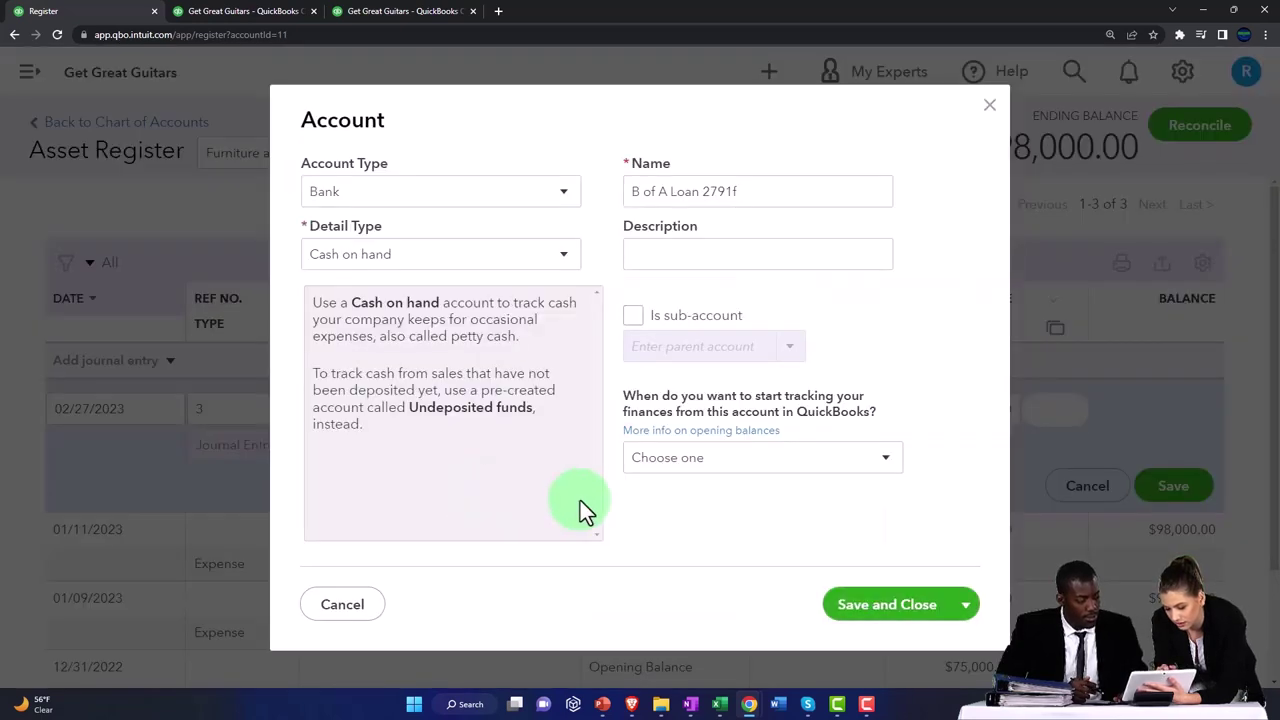
left_click(990, 106)
left_click(372, 448)
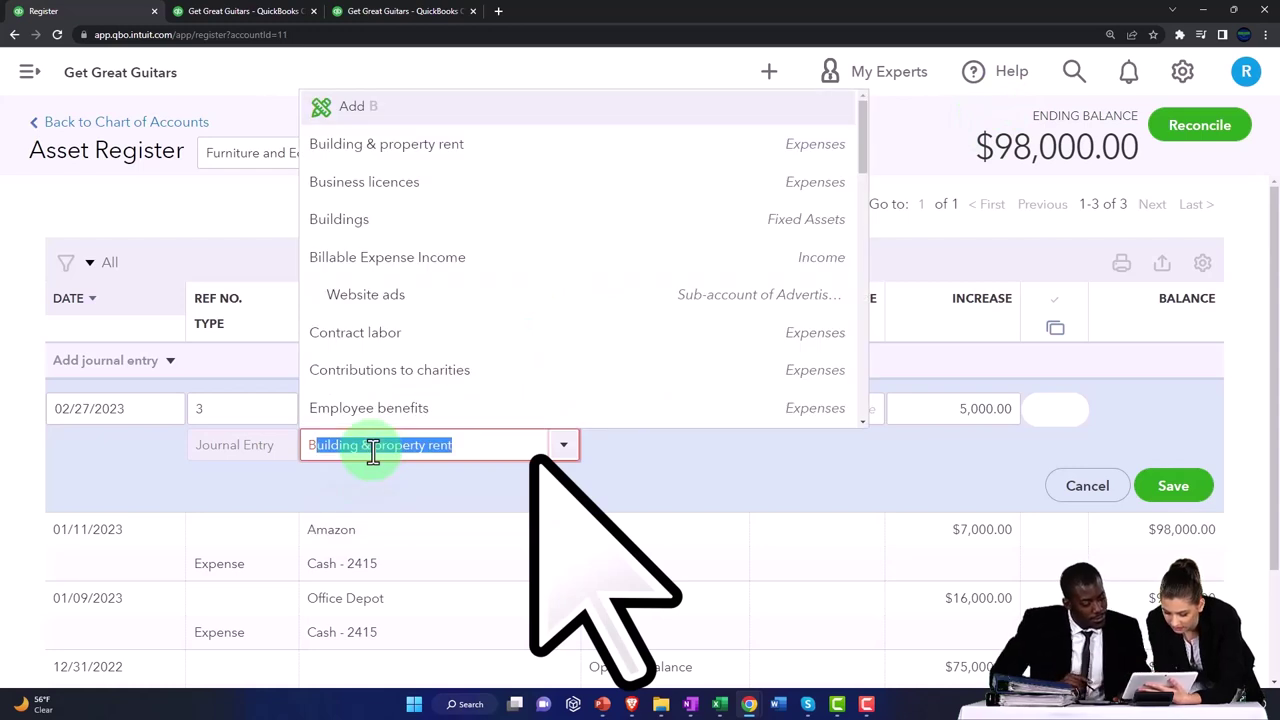
Search 'Loa' and select the existing Loan Payable:B of A Loan 2791 account.
left_click(372, 448)
type("o")
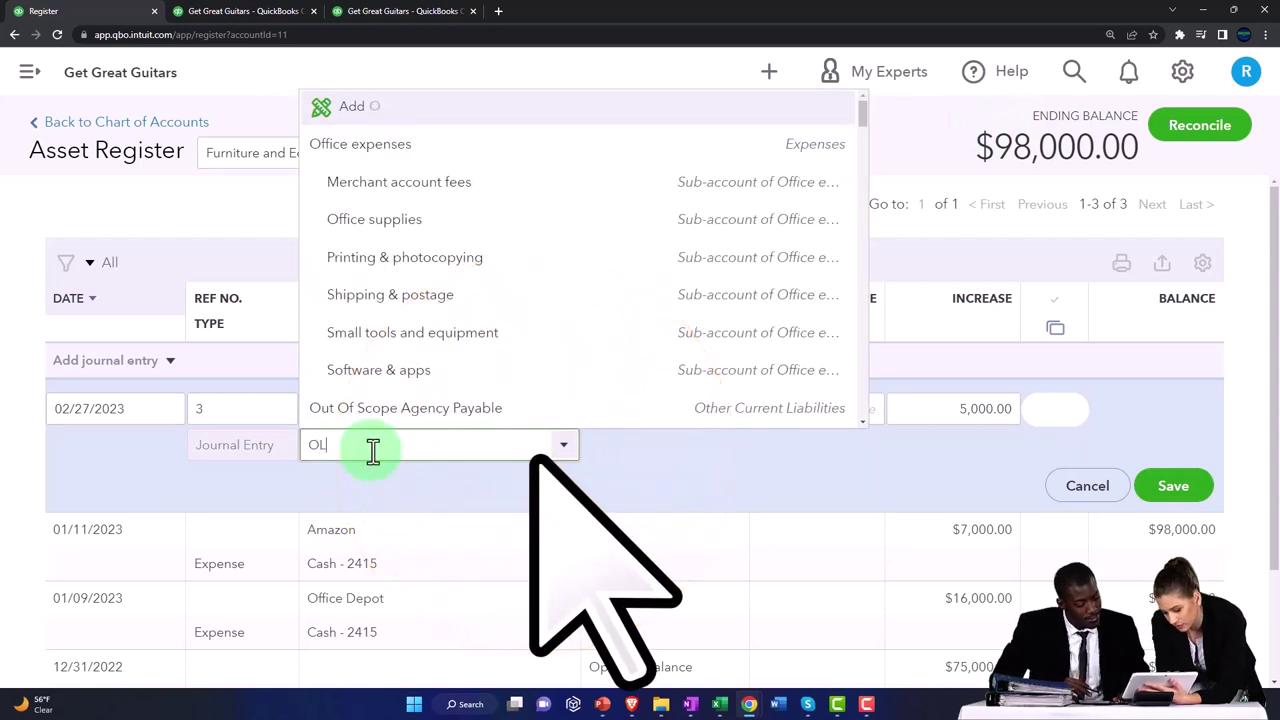
key("BackSpace")
key("BackSpace")
type("Loans to others")
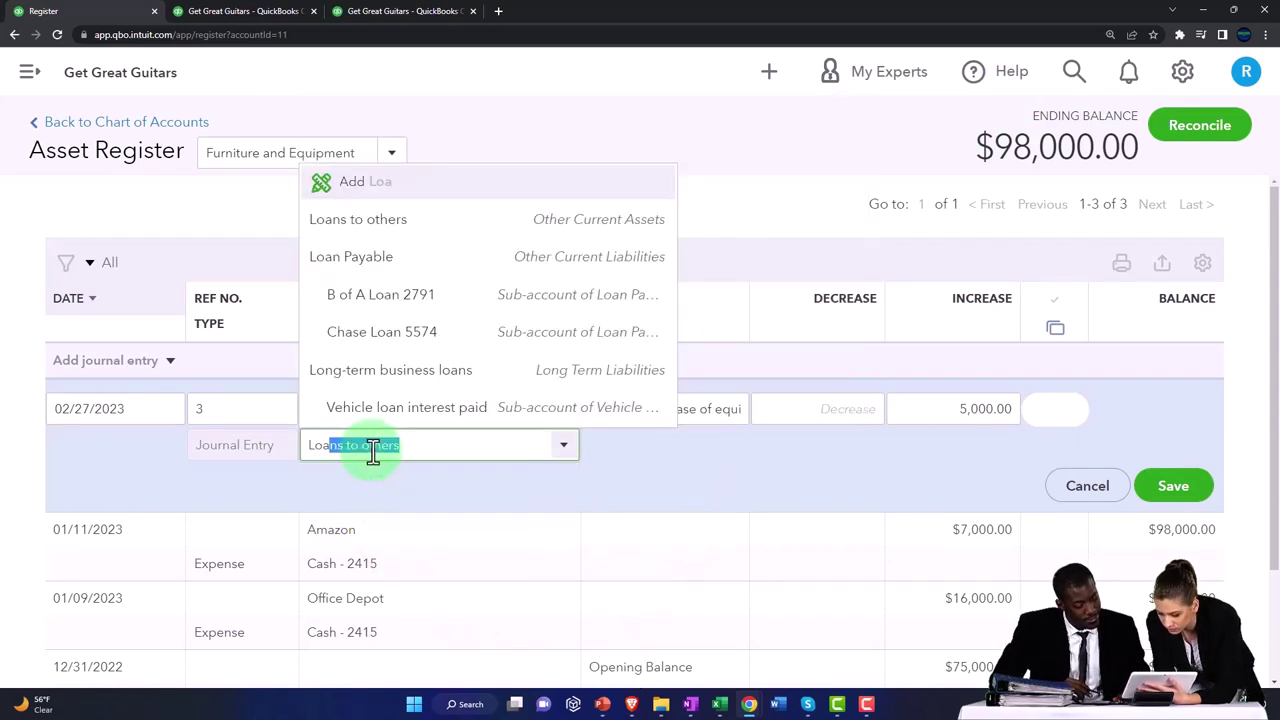
left_click(385, 300)
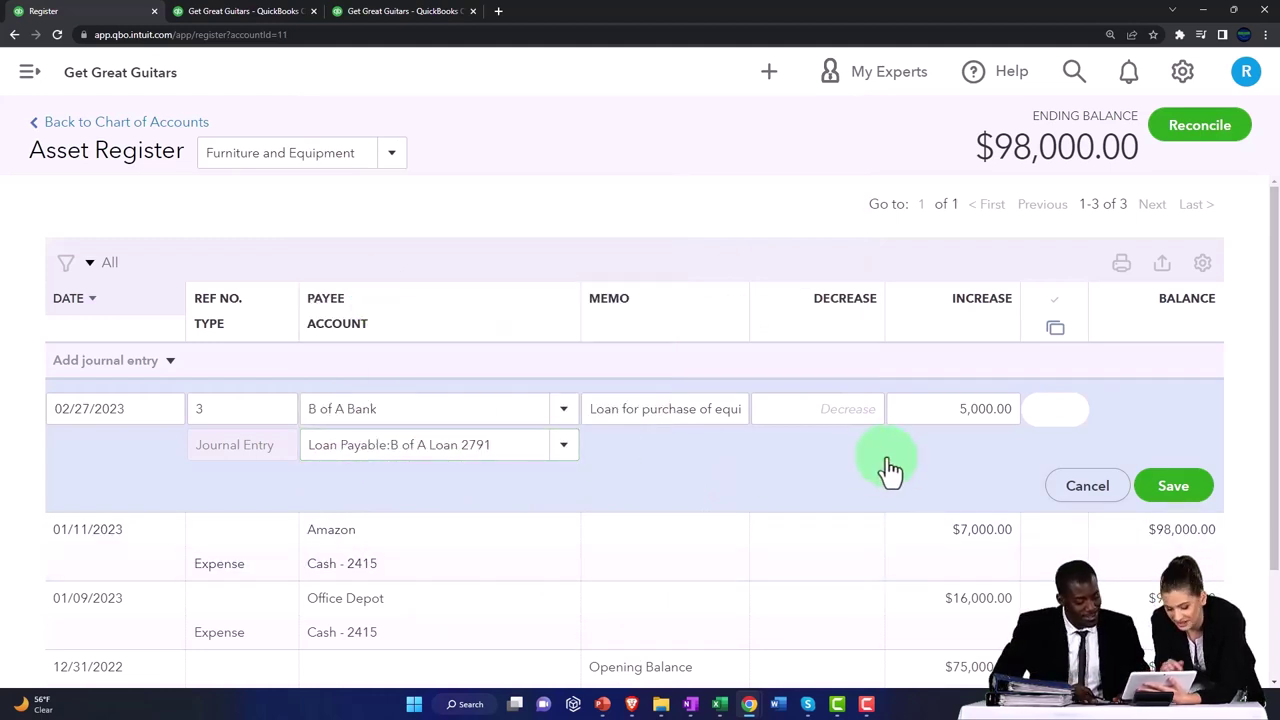
Save journal entry 3 and rerun the Balance Sheet for 01/01/2023–02/28/2023.
left_click(1166, 490)
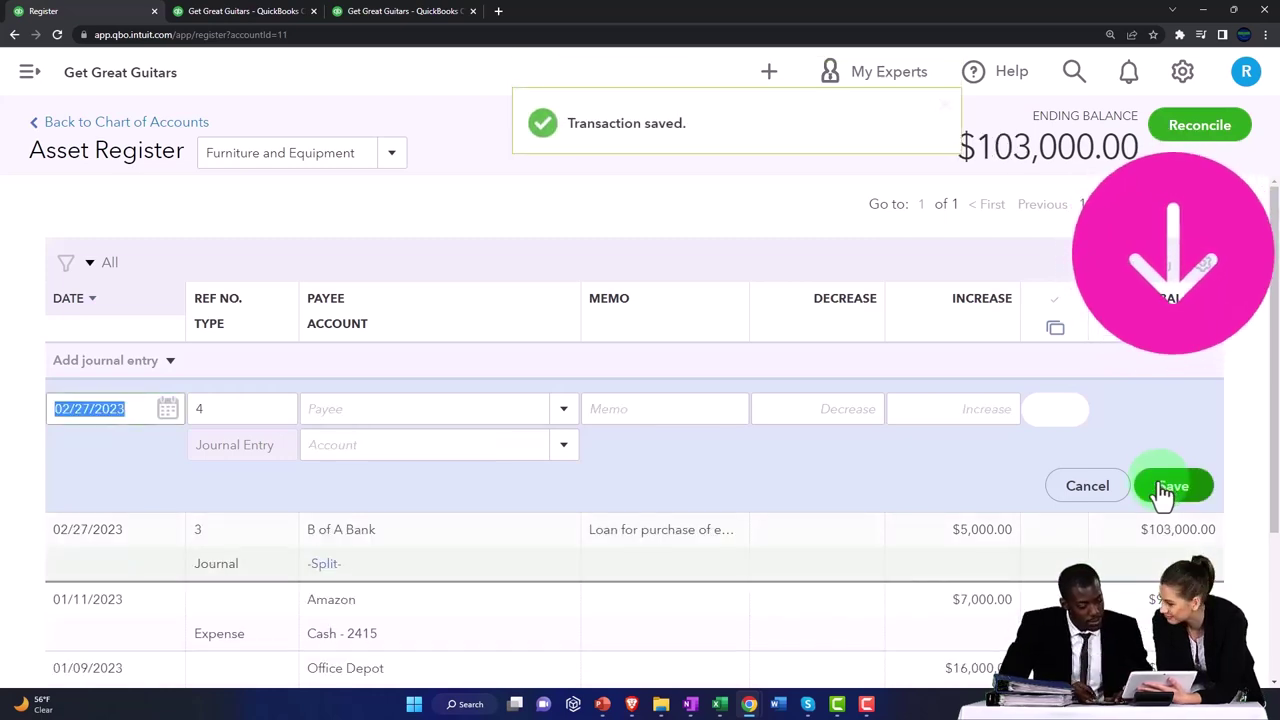
left_click(255, 14)
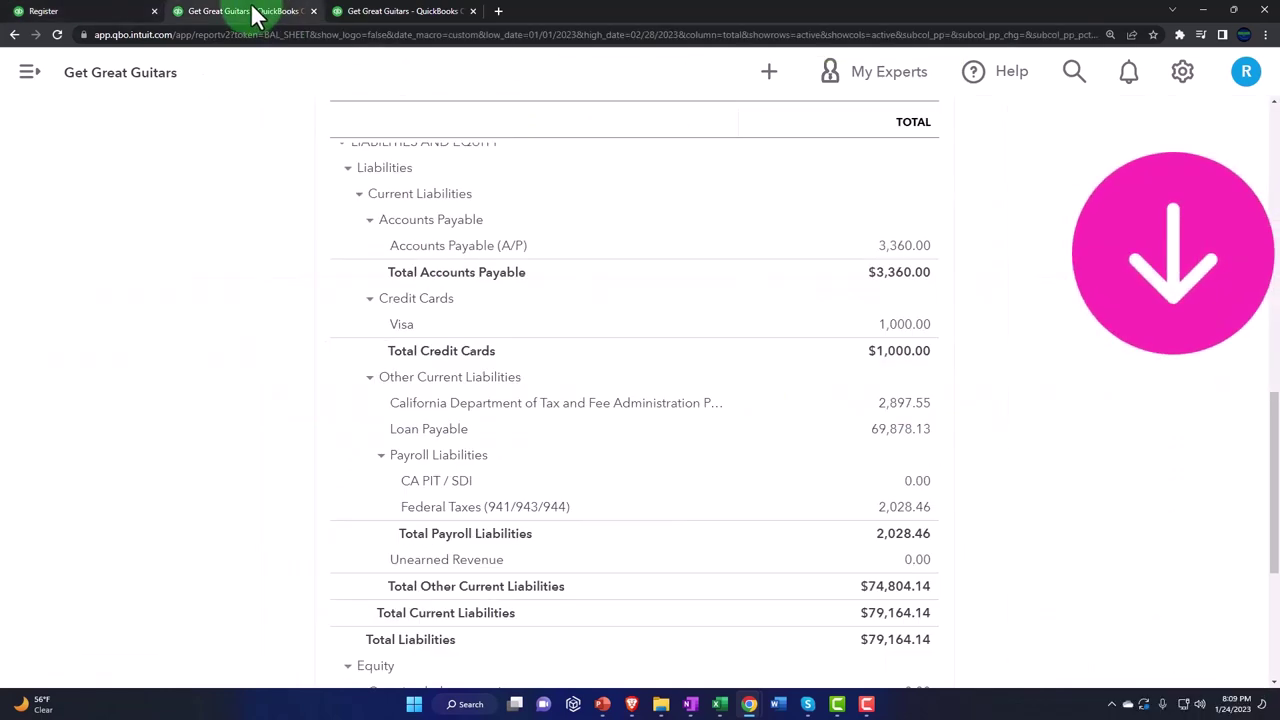
scroll(301, 361, "up", 10)
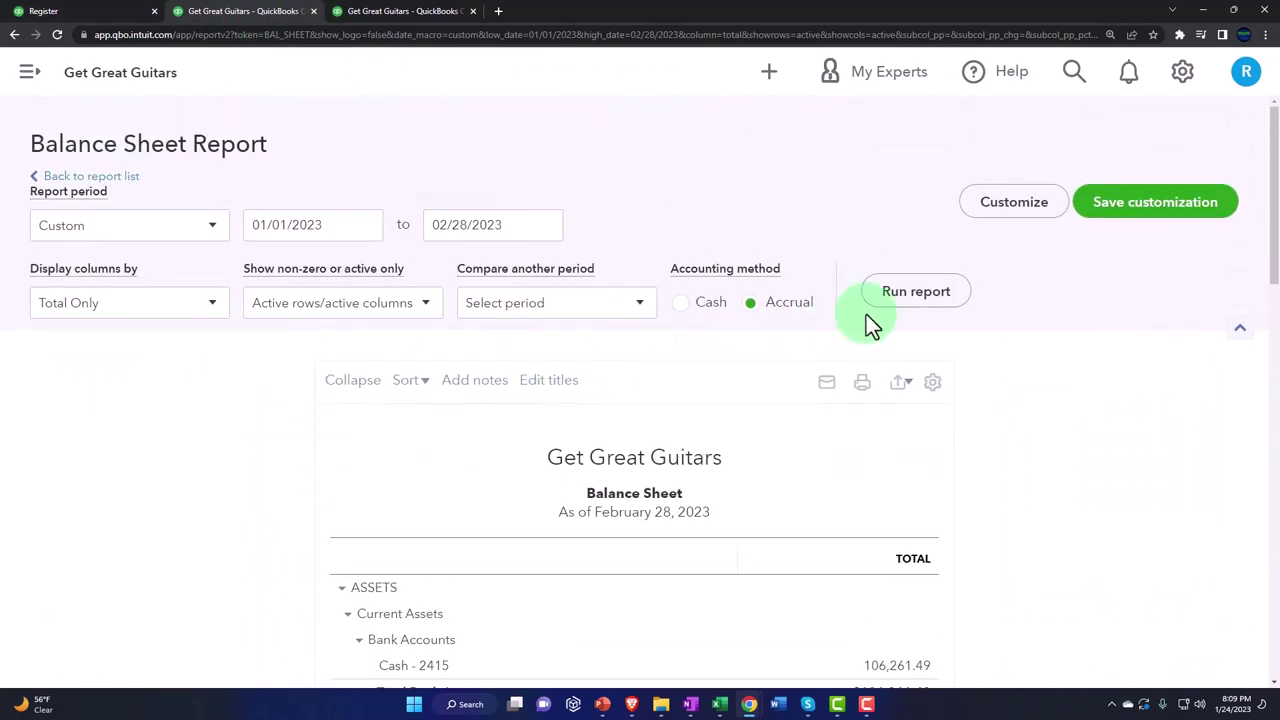
left_click(880, 306)
Zoom in and scroll down to Furniture and Equipment under Fixed Assets.
scroll(902, 363, "down", 3)
key("ctrl+plus")
key("ctrl+plus")
key("ctrl+plus")
key("ctrl+plus")
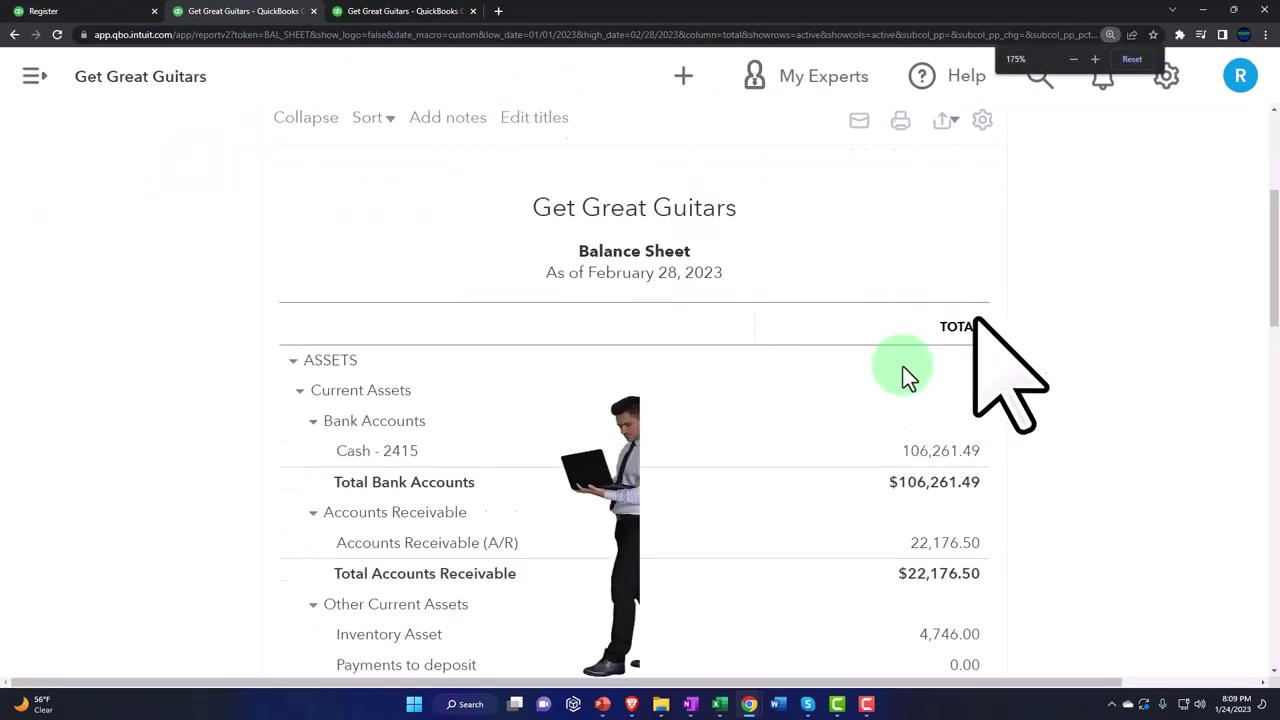
scroll(908, 378, "down", 1)
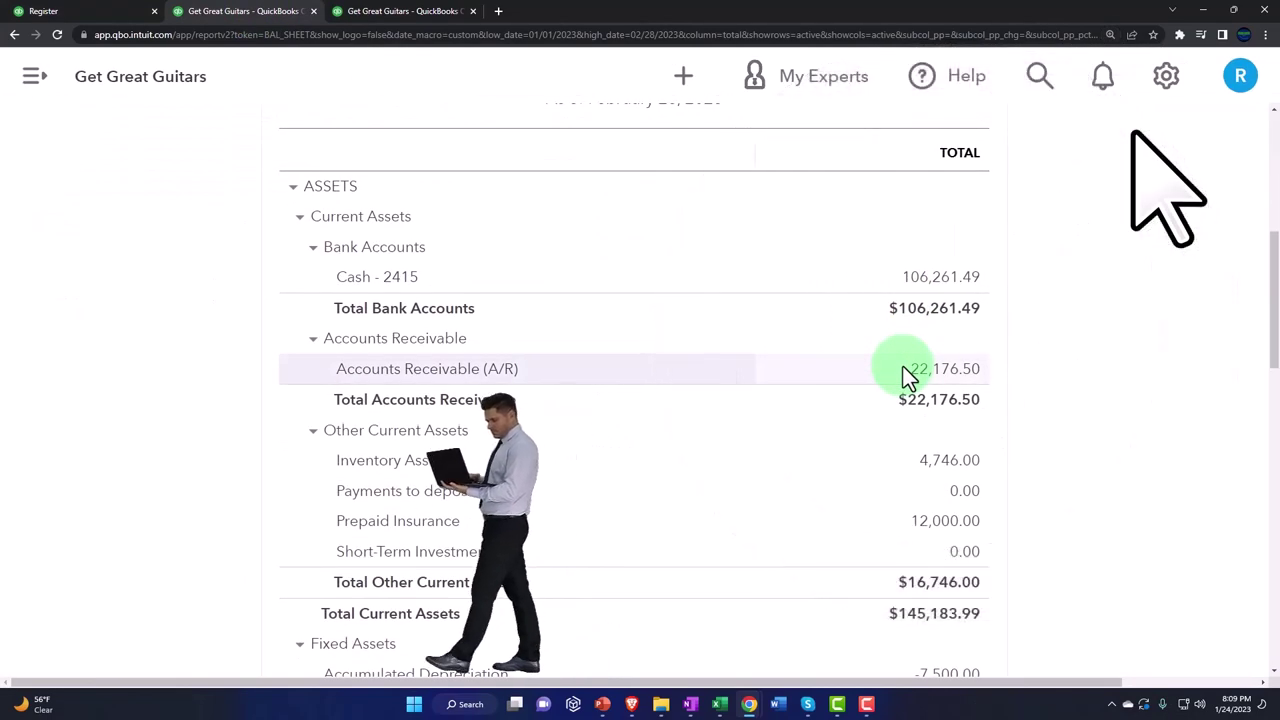
scroll(903, 372, "down", 2)
scroll(903, 372, "down", 1)
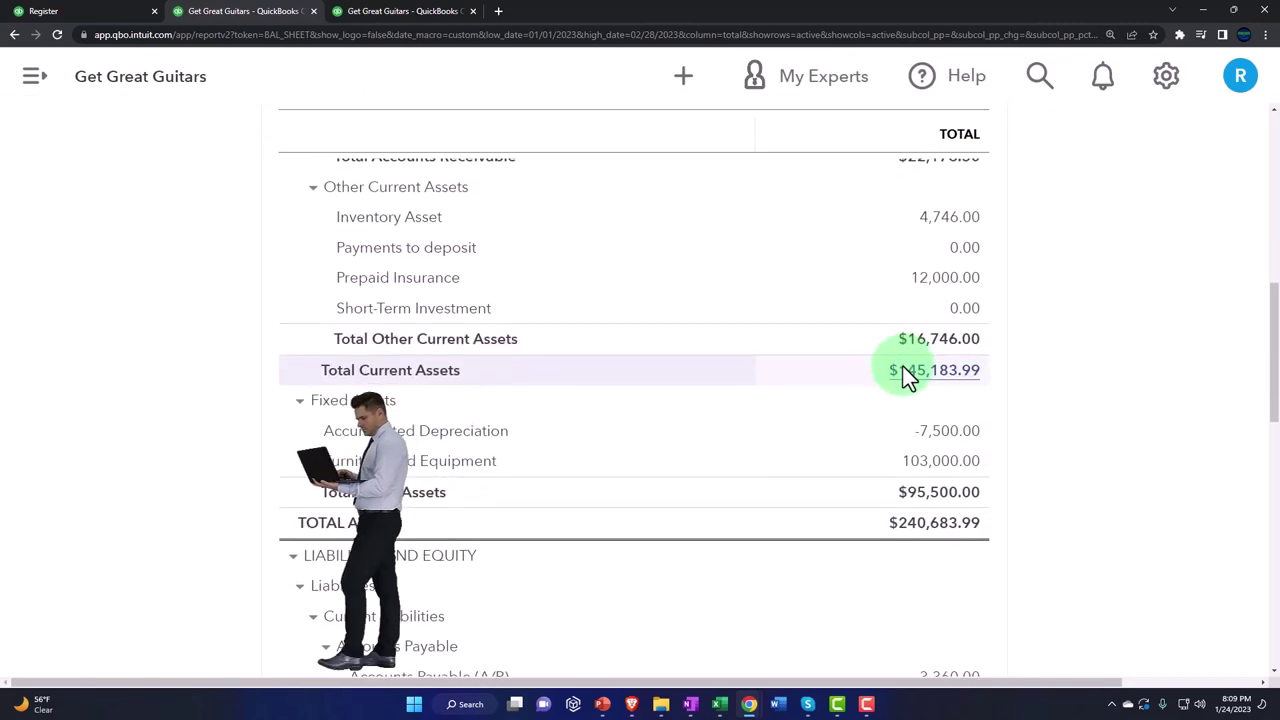
scroll(902, 372, "down", 1)
Open the transaction report behind the 103,000.00 Furniture and Equipment balance, zoomed out to show all columns.
left_click(915, 398)
key("ctrl+minus")
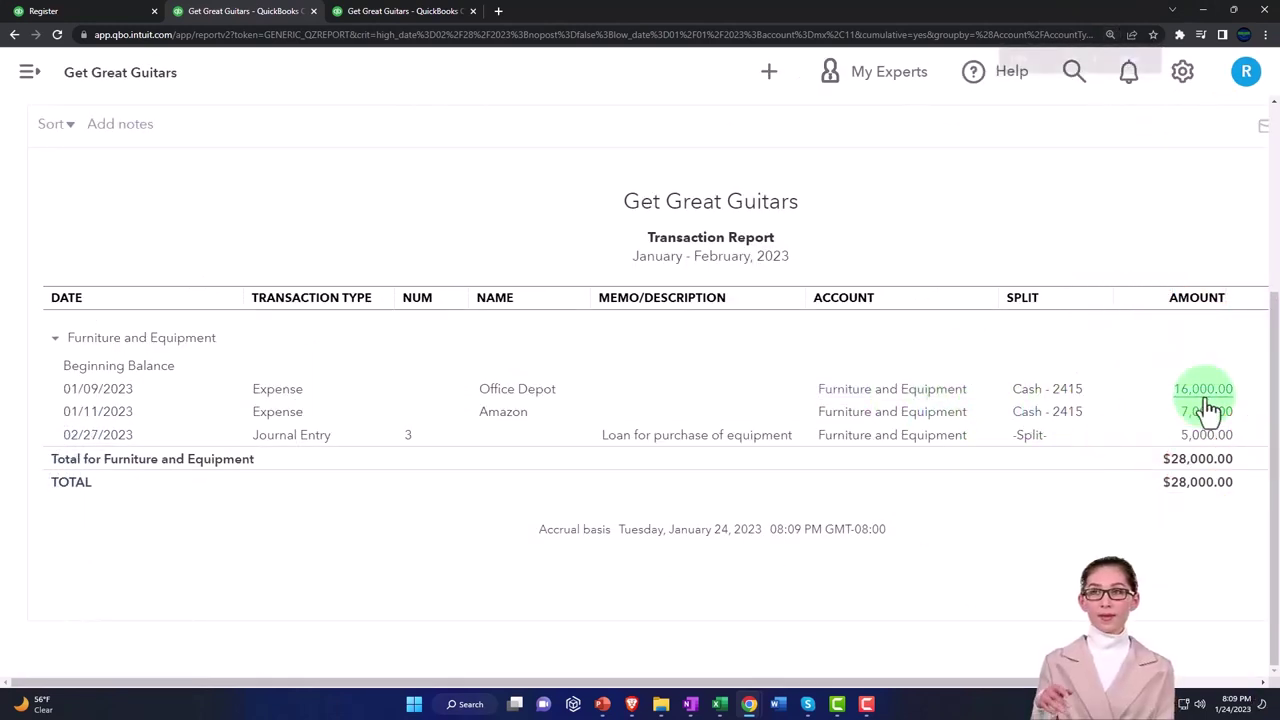
key("ctrl+minus")
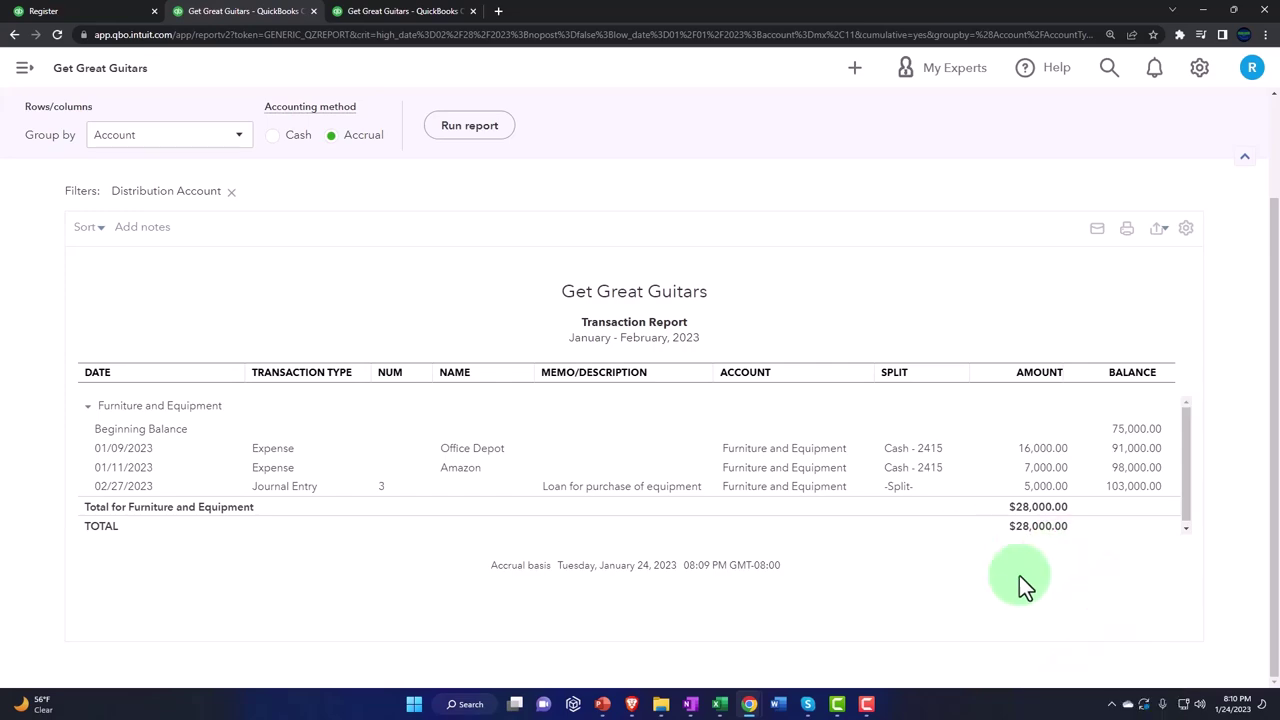
Compare the transaction report with the Excel depreciation workbook, ending on Excel.
left_click(721, 706)
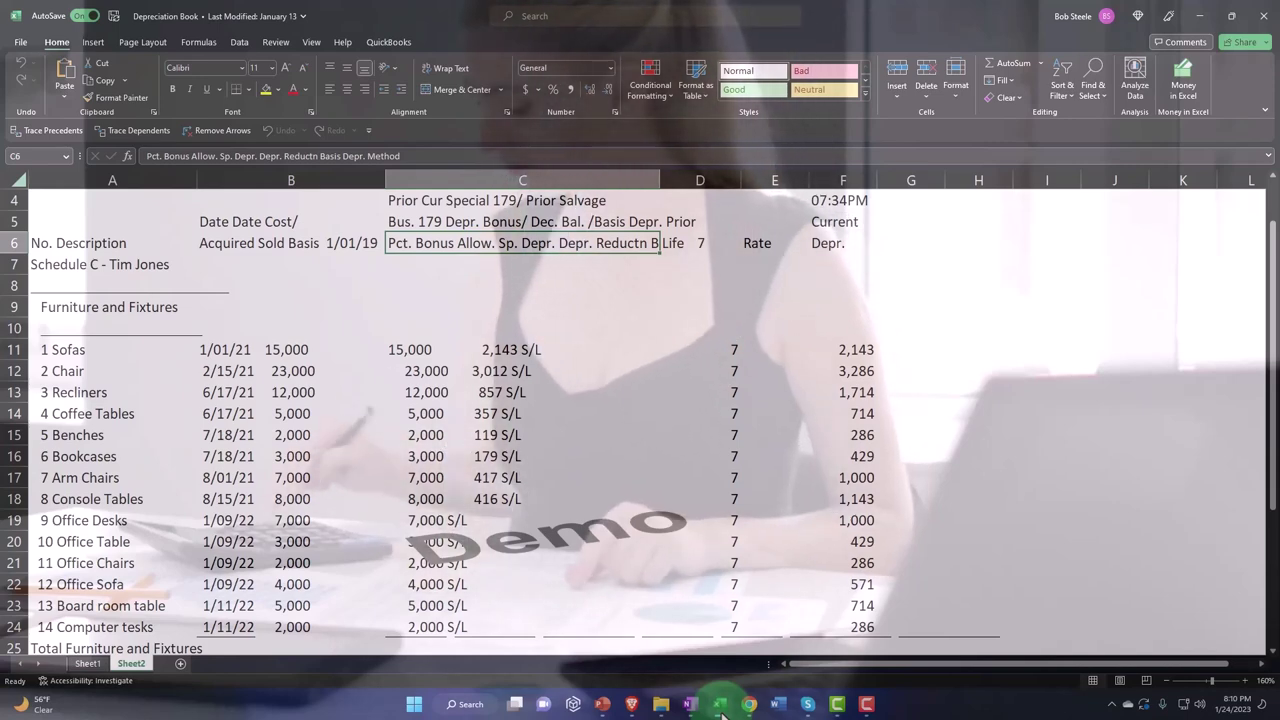
left_click(720, 706)
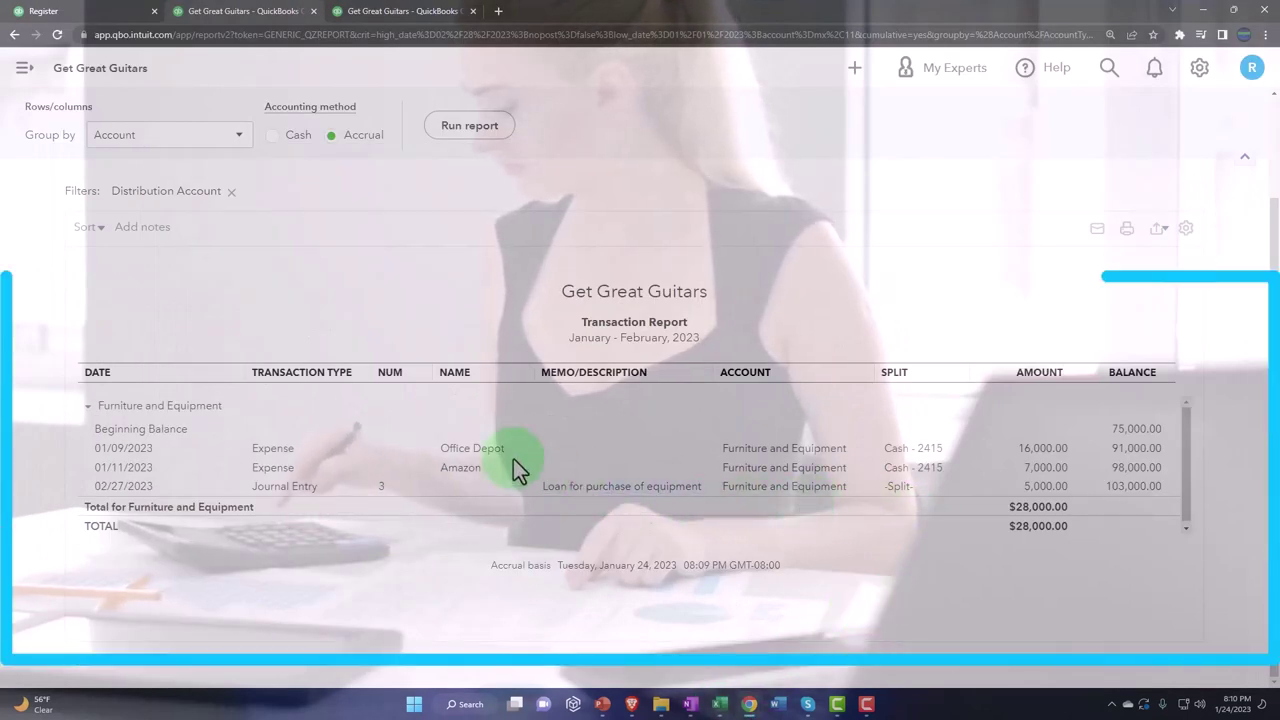
left_click(460, 464)
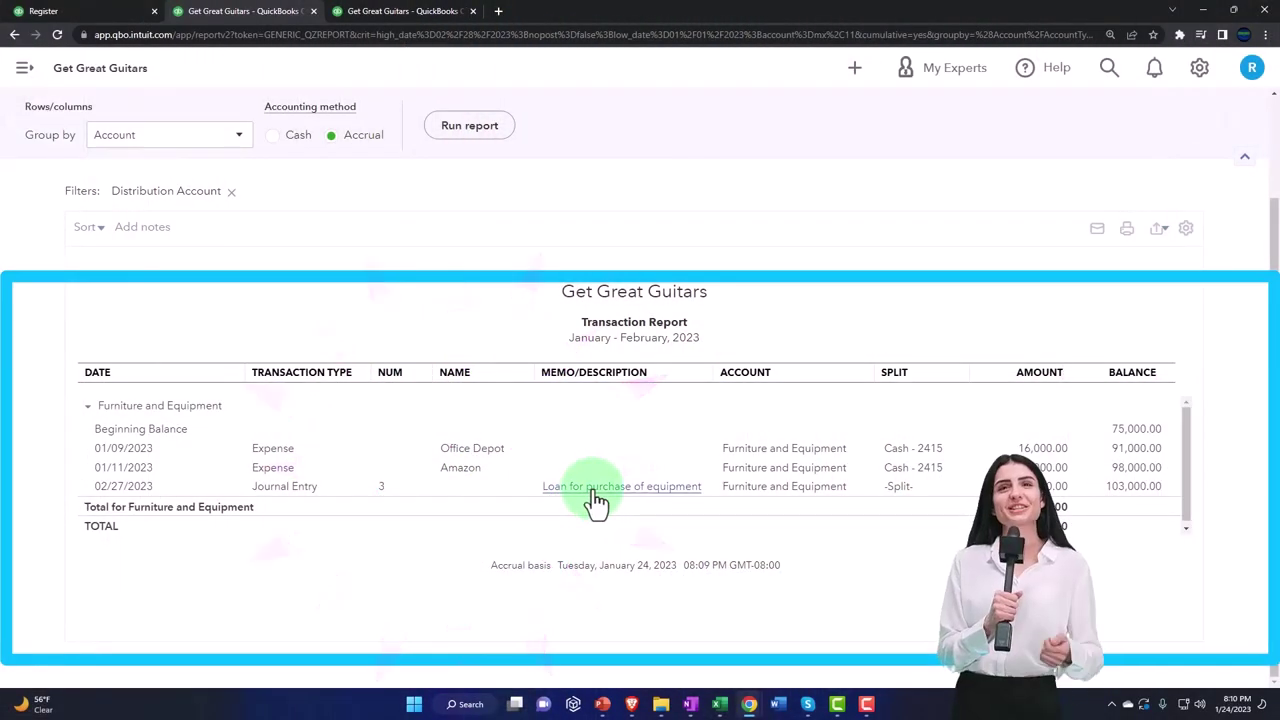
left_click(720, 704)
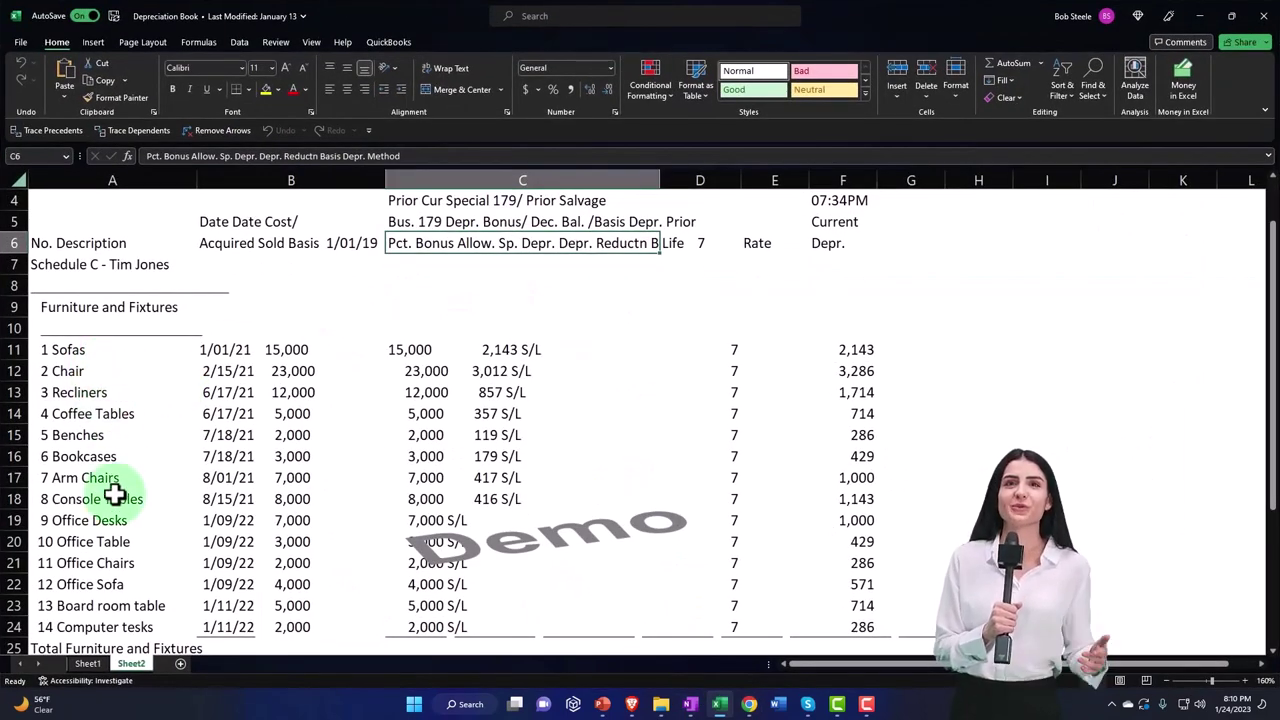
scroll(114, 551, "down", 1)
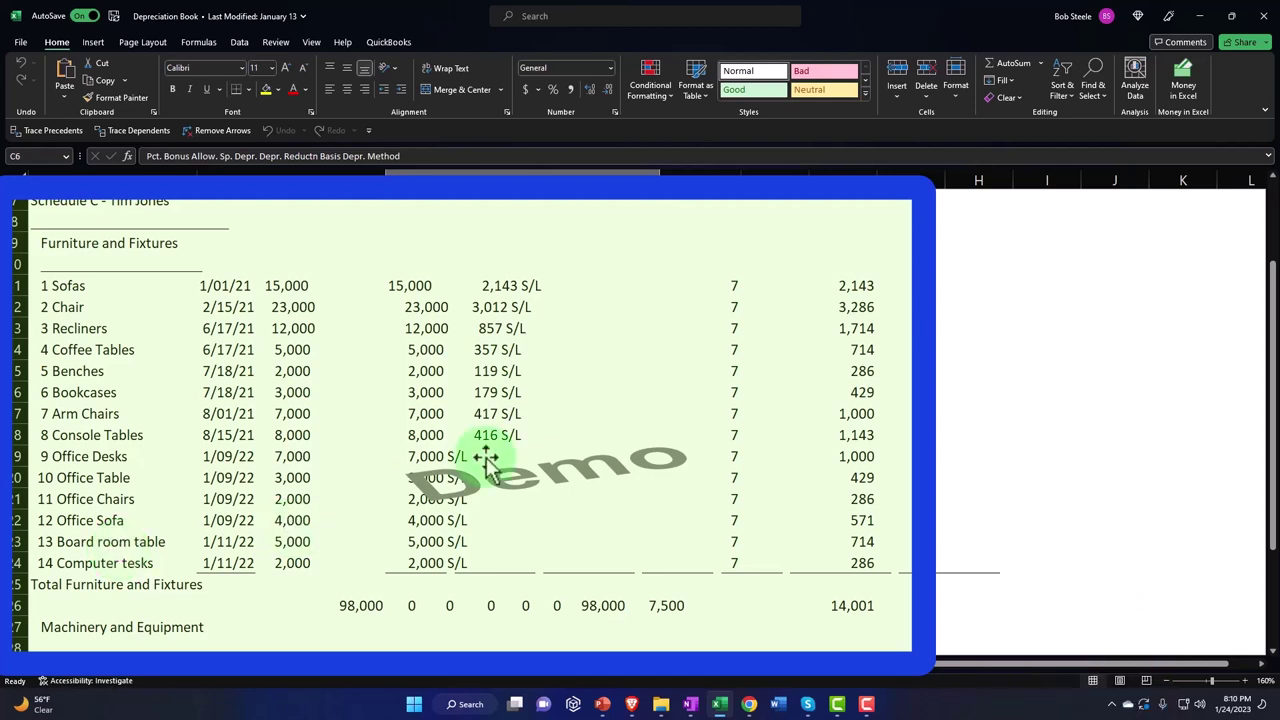
Minimize Excel and return to the Balance Sheet summary in QuickBooks.
left_click(1199, 18)
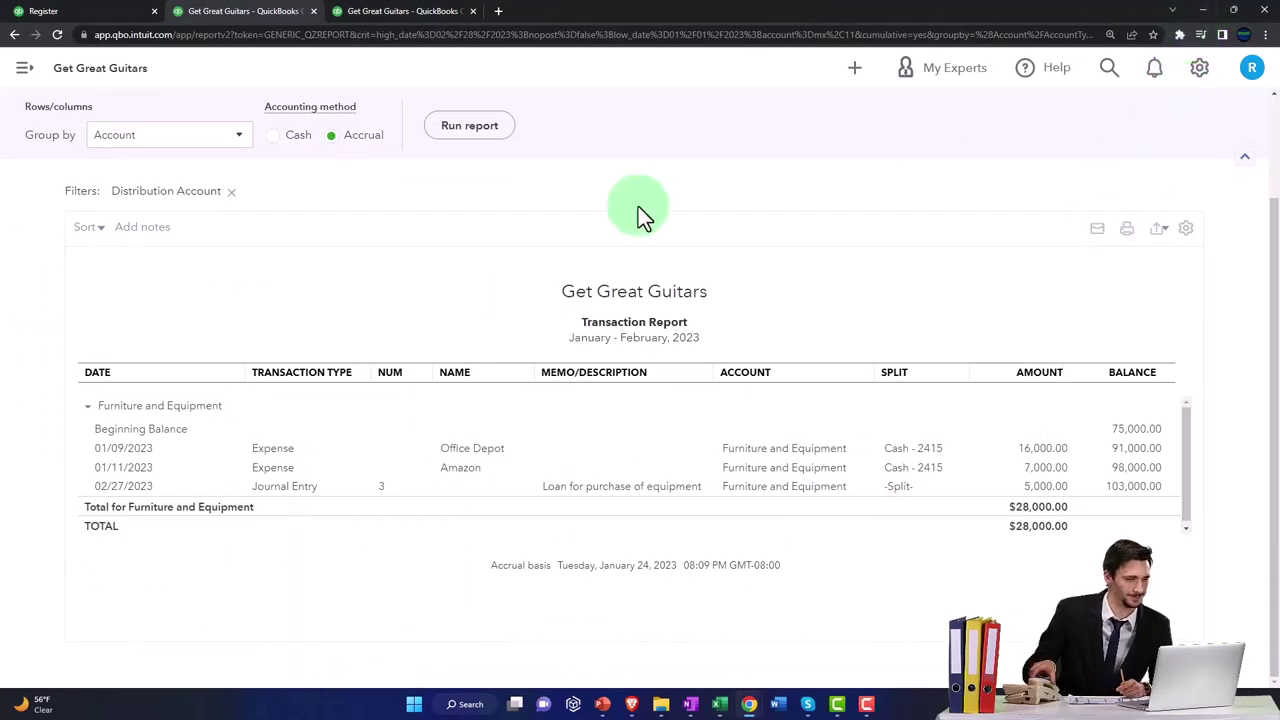
scroll(47, 449, "up", 3)
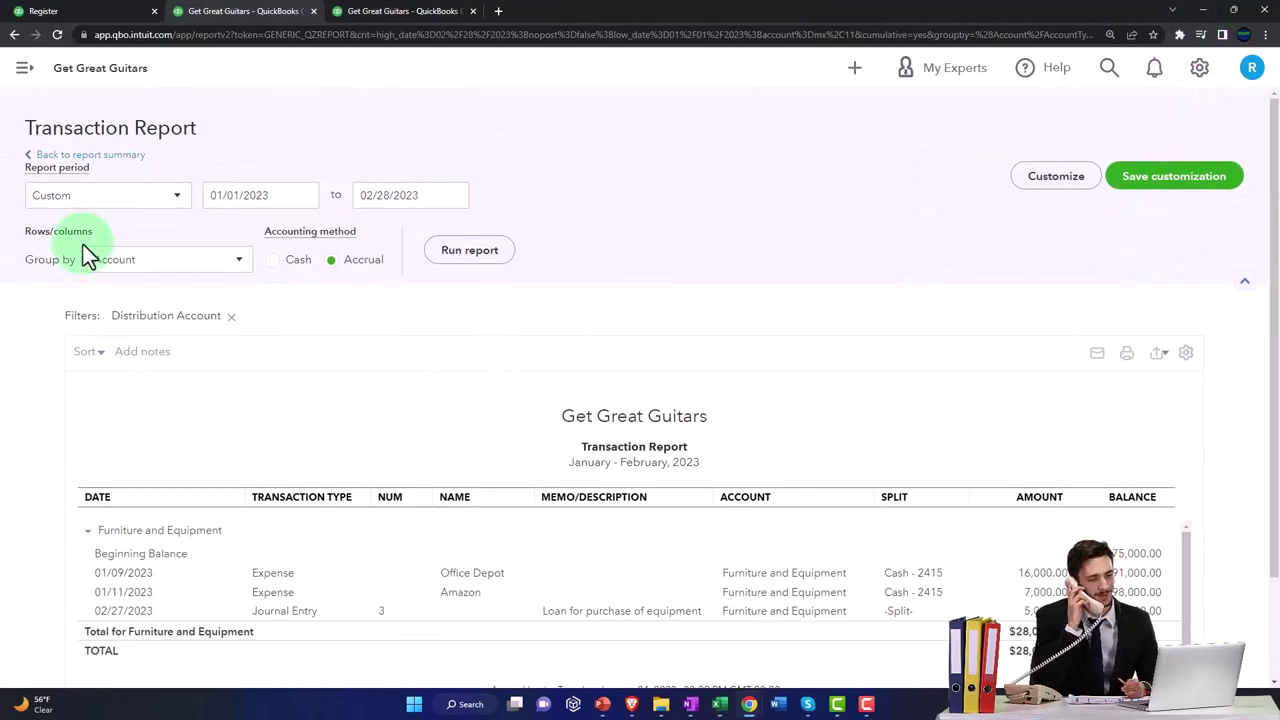
left_click(112, 160)
Zoom to 175% and expand Loan Payable to show B of A Loan 2791 at 5,000.00.
key("ctrl+plus")
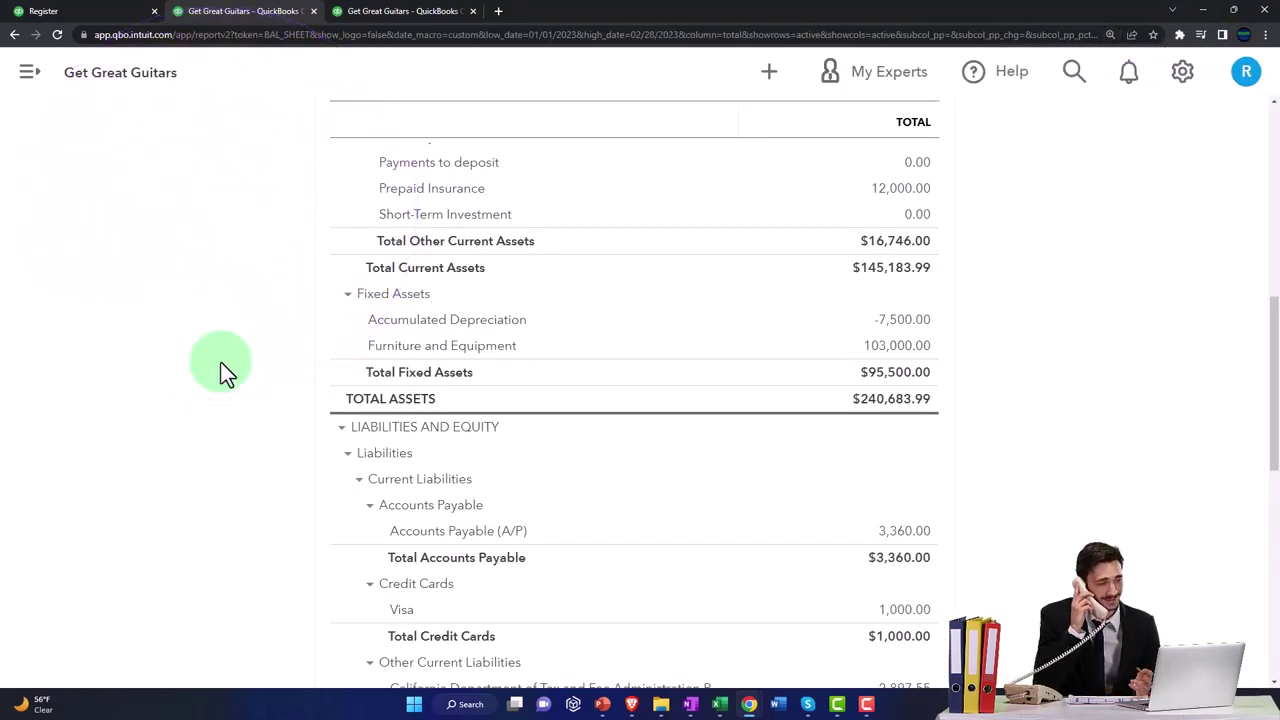
scroll(223, 366, "down", 4)
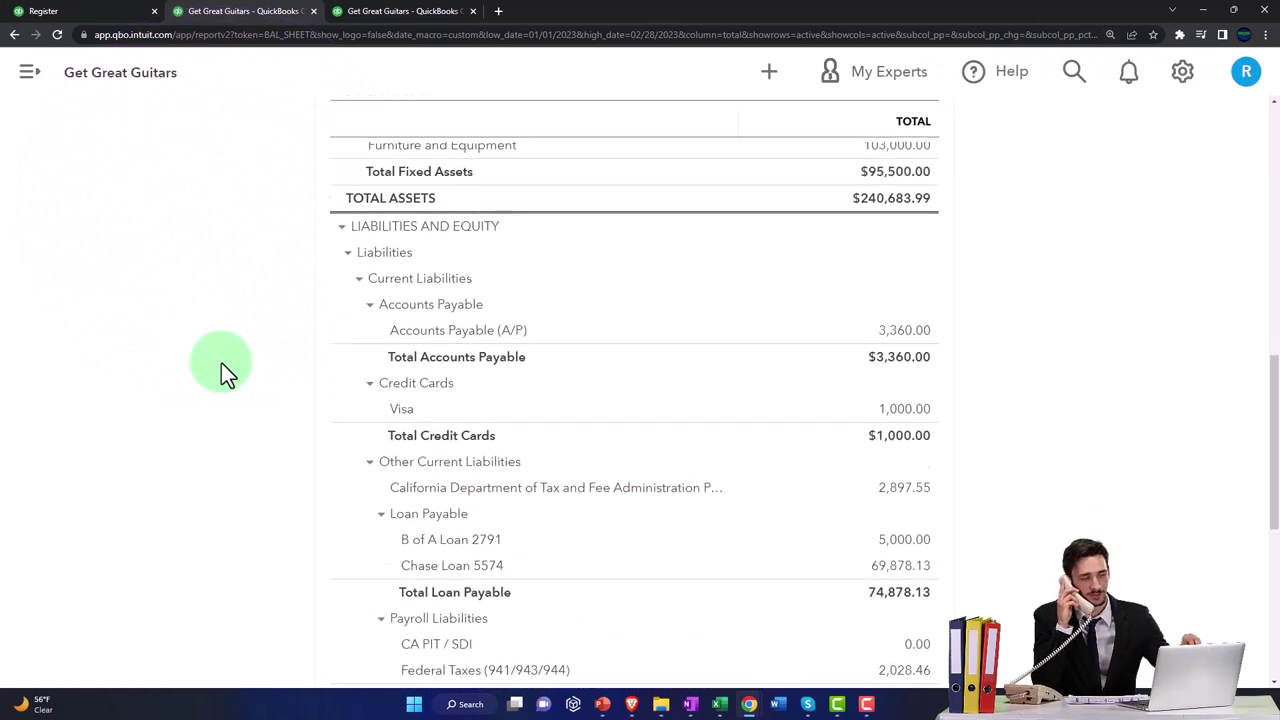
key("ctrl+plus")
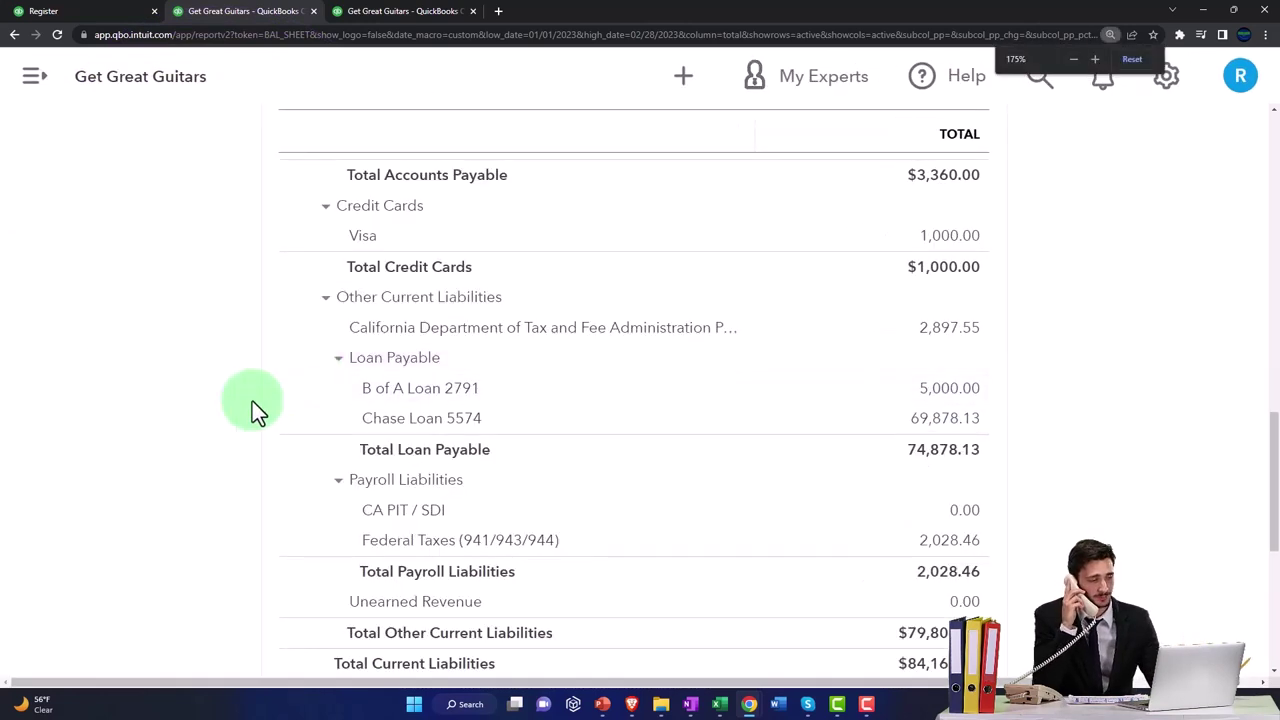
scroll(329, 319, "down", 1)
left_click(338, 292)
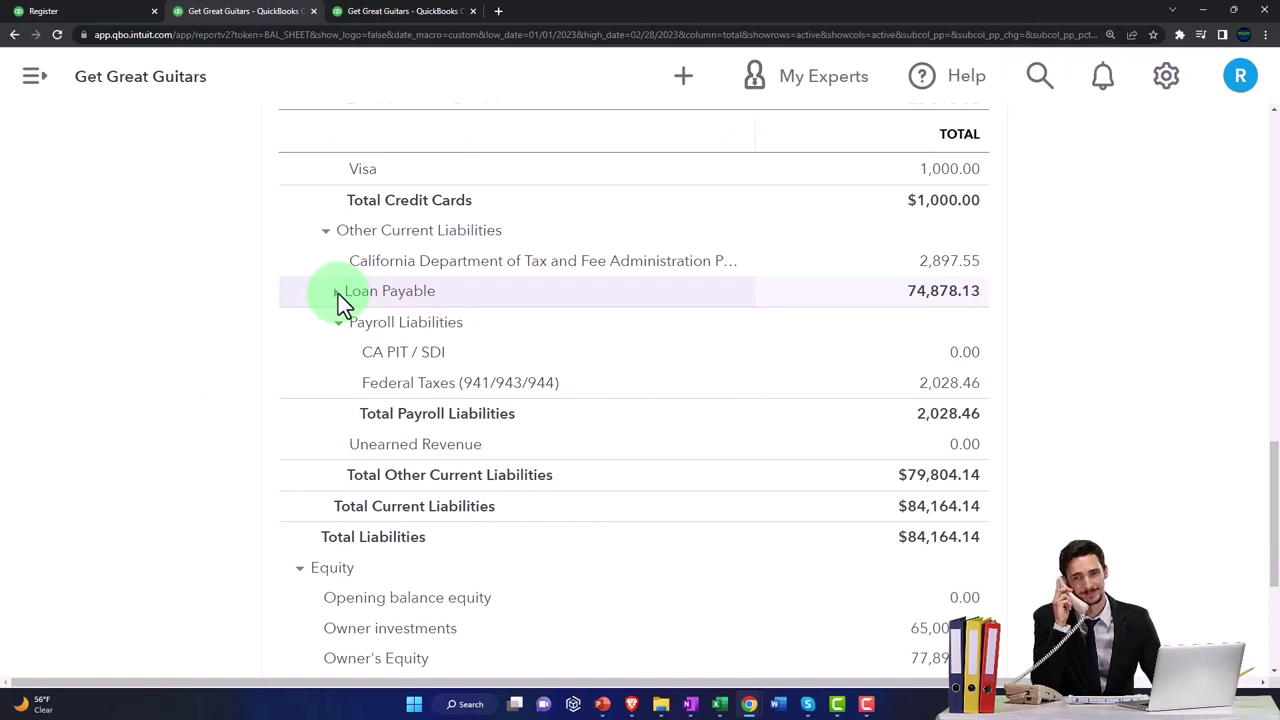
left_click(338, 293)
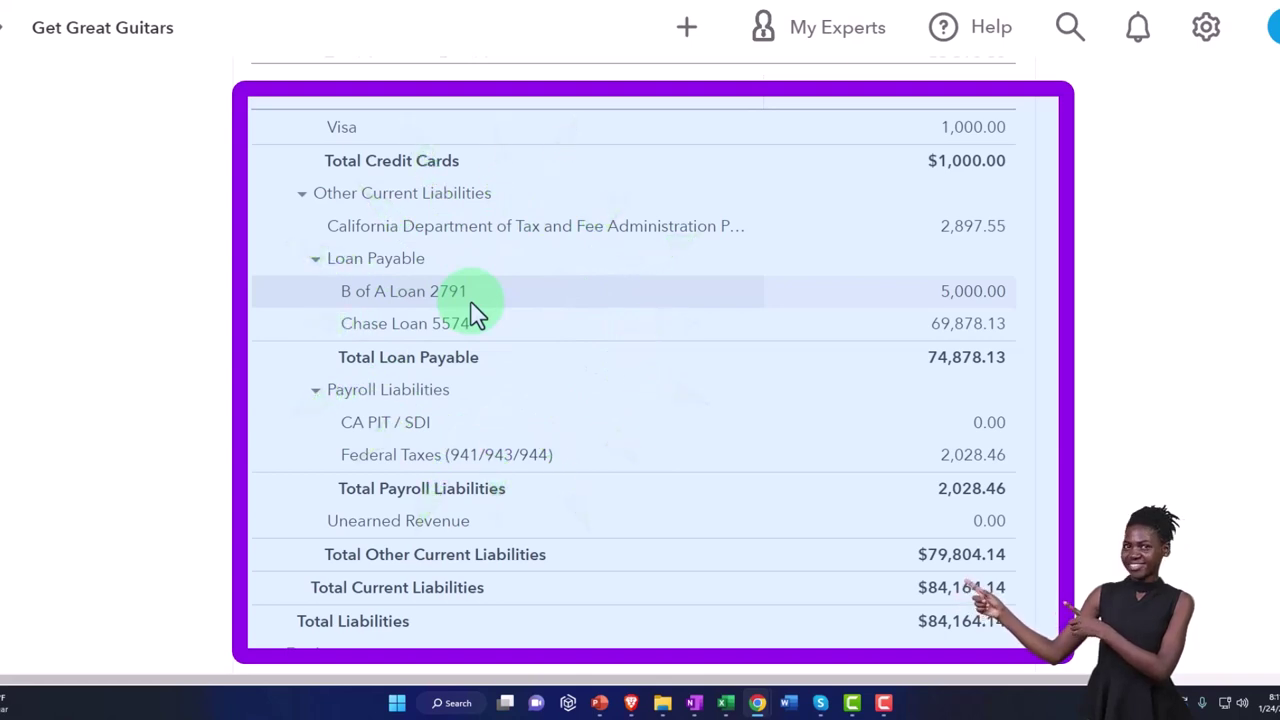
Drill into the 5,000.00 B of A Loan 2791 balance to reach Journal Entry #3.
left_click(962, 298)
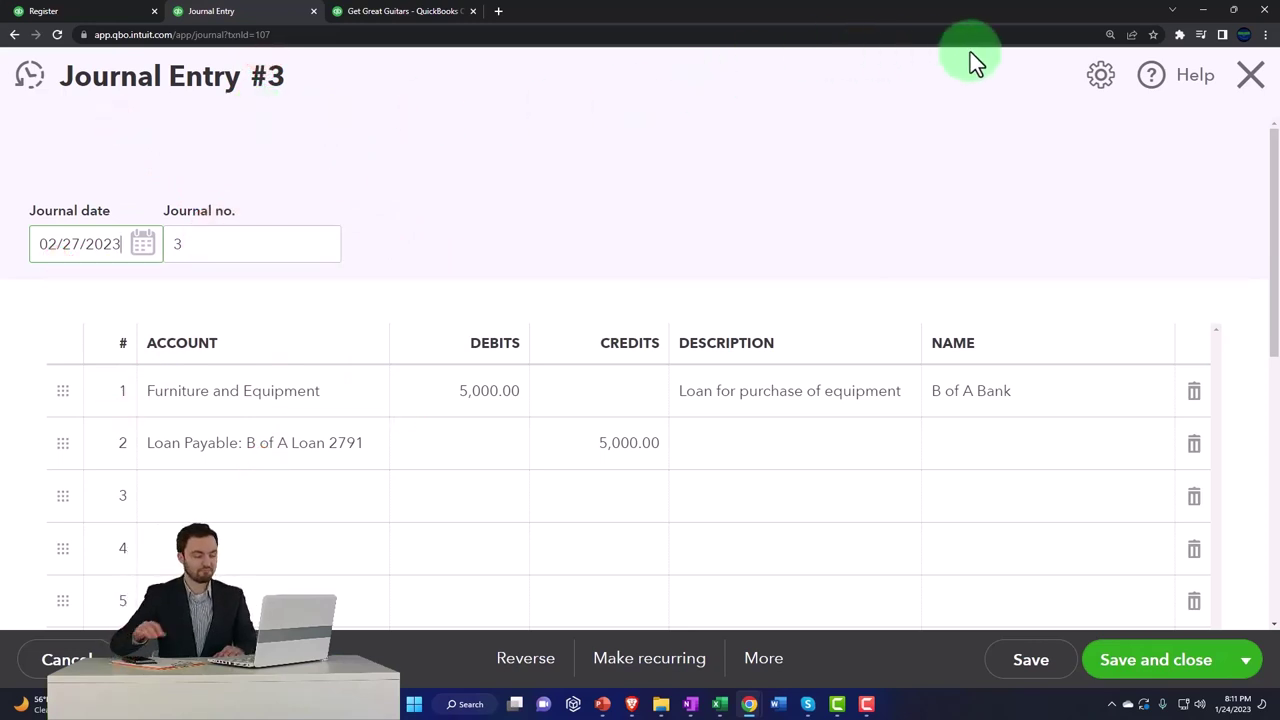
Close Journal Entry #3 and scroll the Balance Sheet up to Furniture and Equipment at 103,000.00.
left_click(1246, 87)
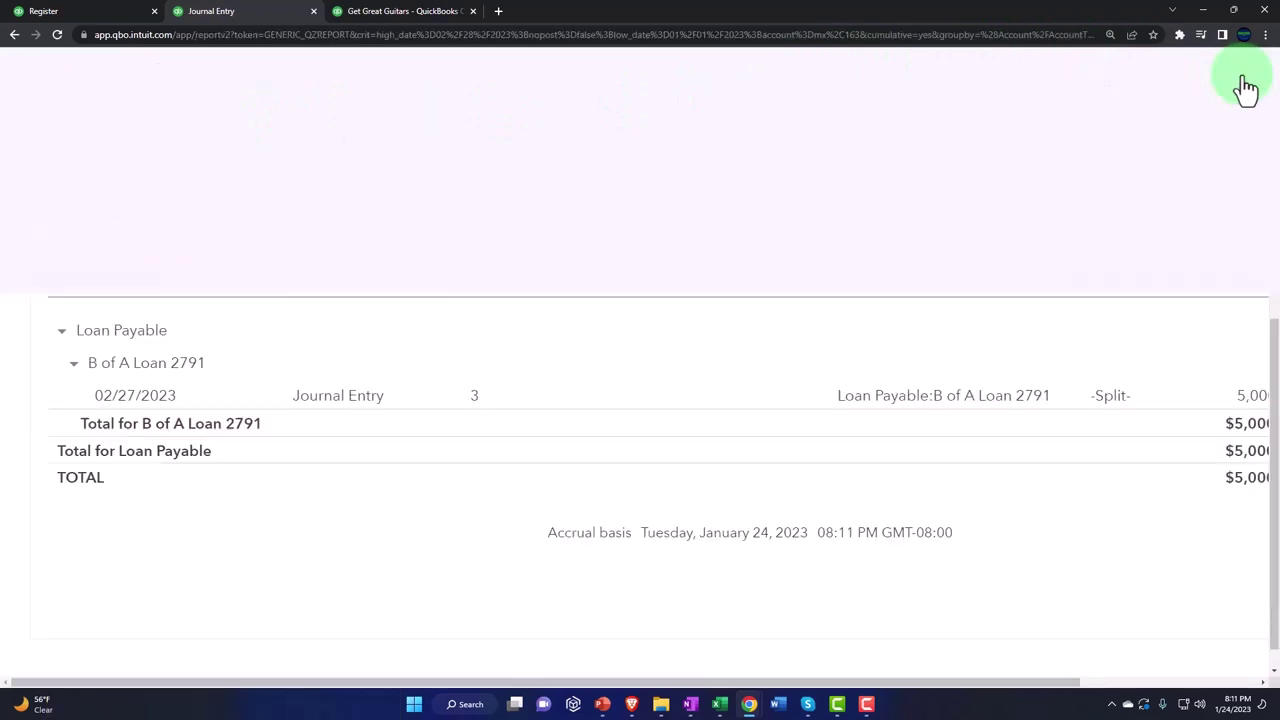
scroll(43, 370, "up", 3)
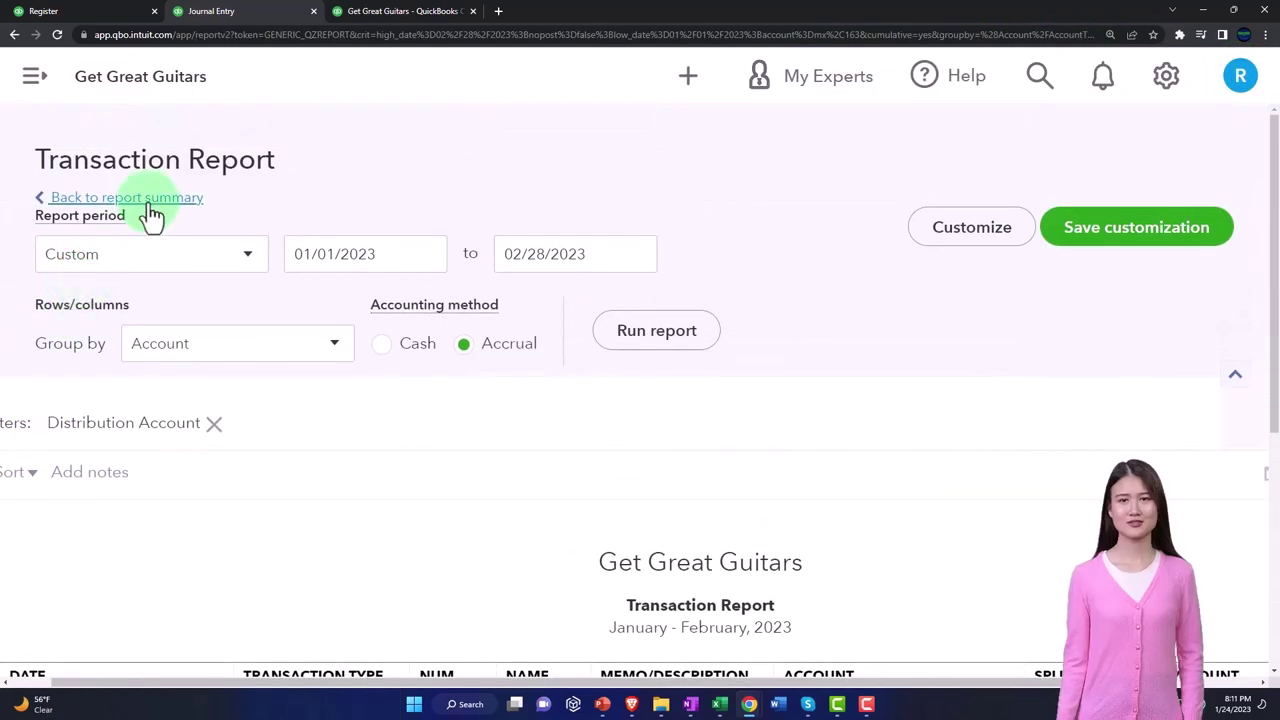
left_click(149, 209)
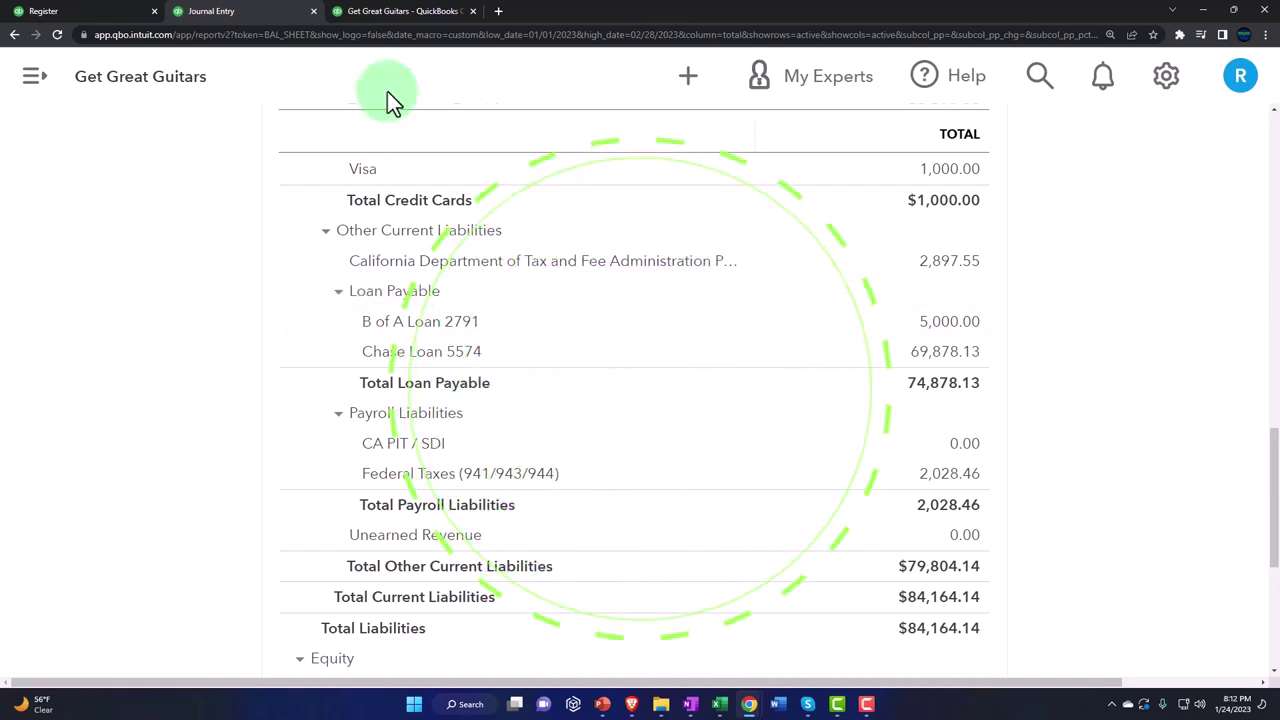
scroll(354, 257, "up", 5)
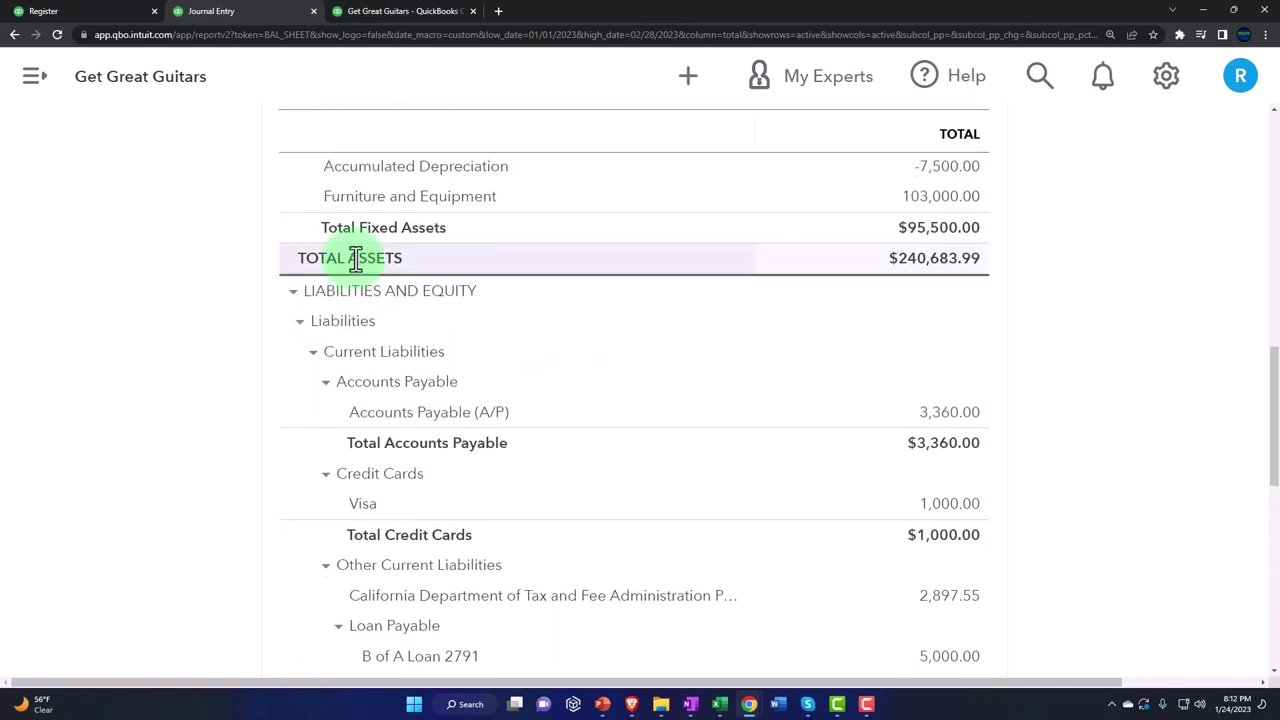